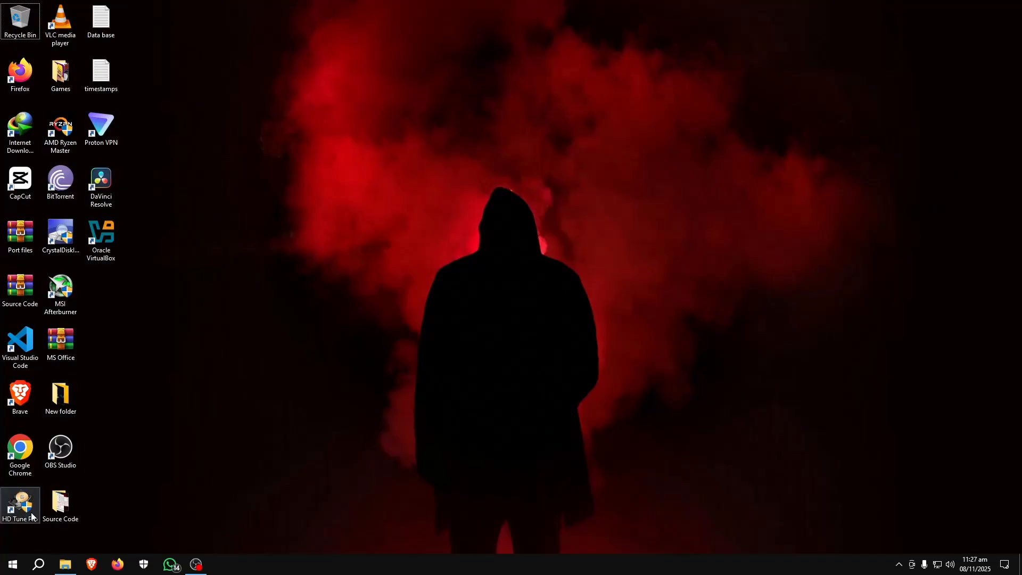
Open Google Chrome in a maximized window and search Google for centos.
{"action": "left_click", "coordinate": [38, 564]}
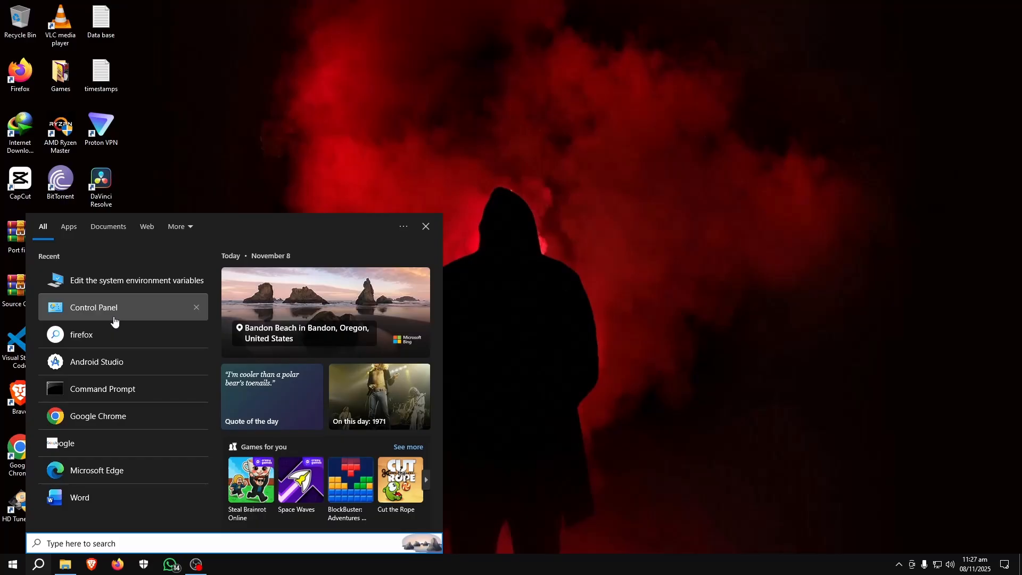
{"action": "left_click", "coordinate": [104, 414]}
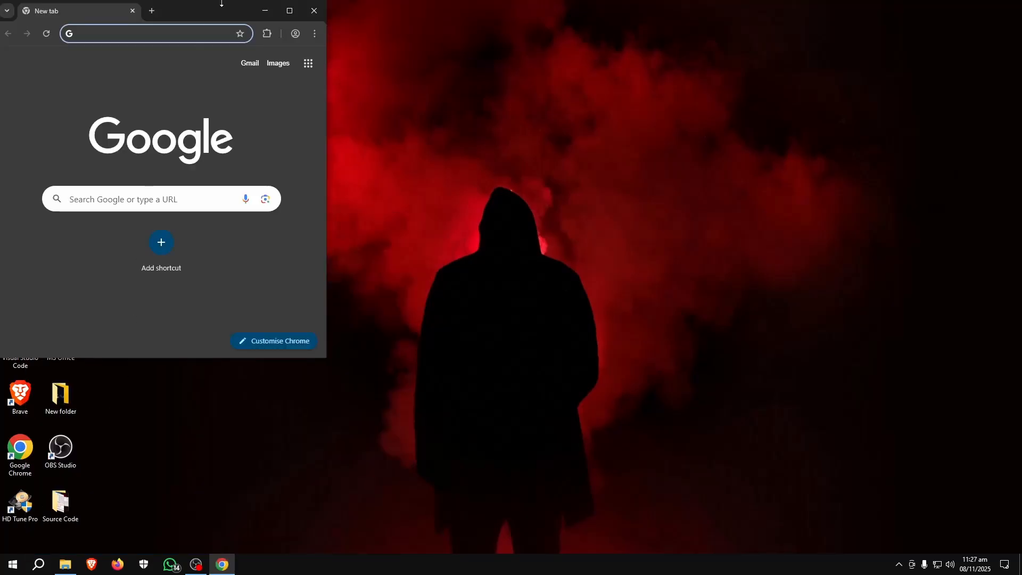
{"action": "left_click", "coordinate": [297, 11]}
{"action": "left_click", "coordinate": [422, 204]}
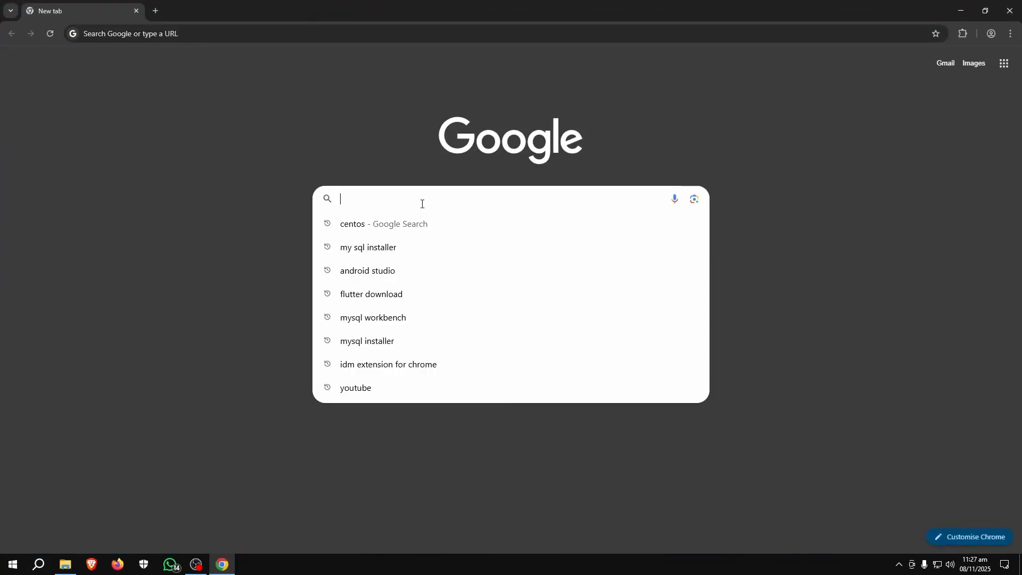
{"action": "type", "text": "centos"}
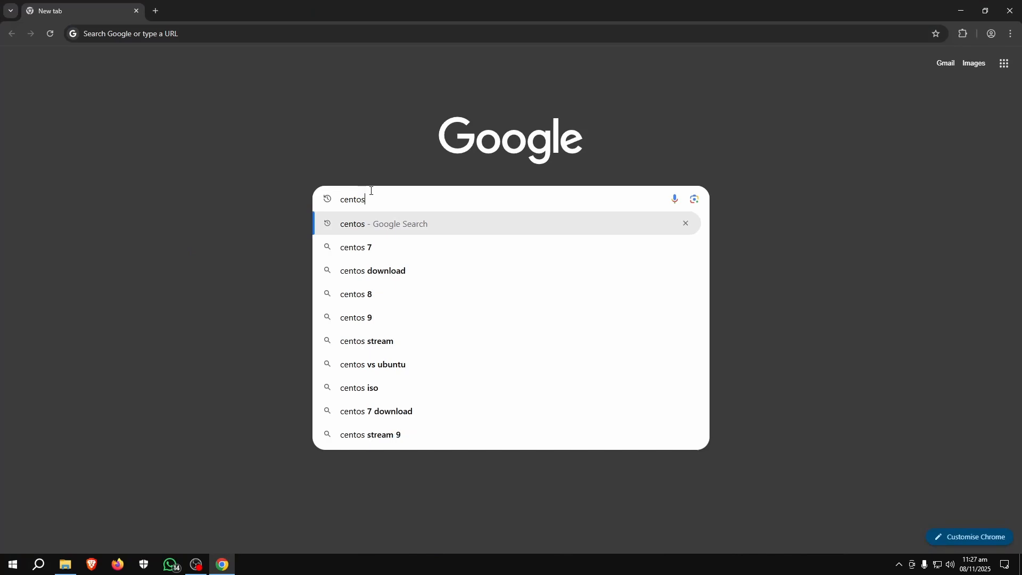
{"action": "key", "text": "Return"}
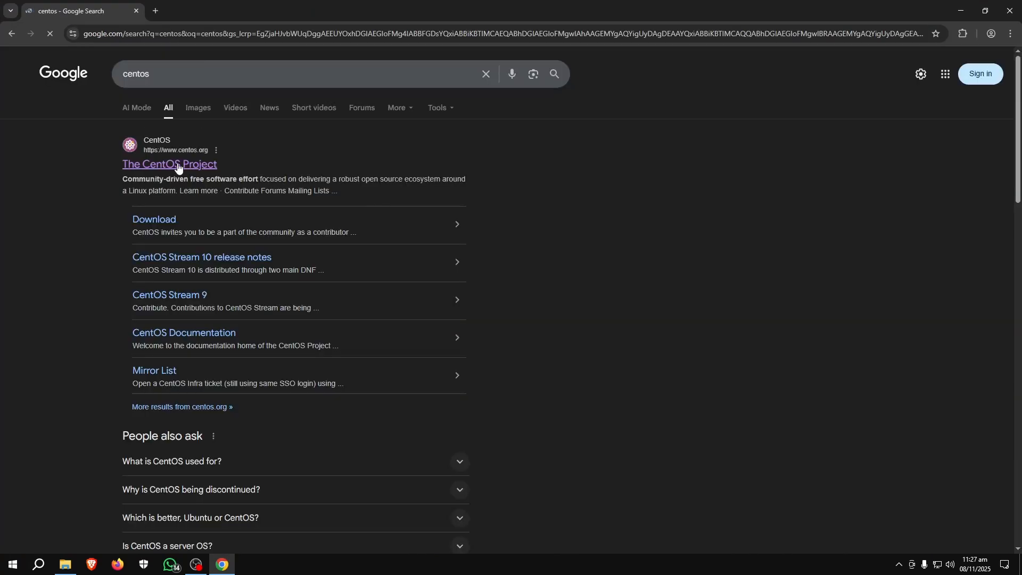
Go to the CentOS Project website's download page and show the CentOS Stream 9 downloads.
{"action": "left_click", "coordinate": [159, 166]}
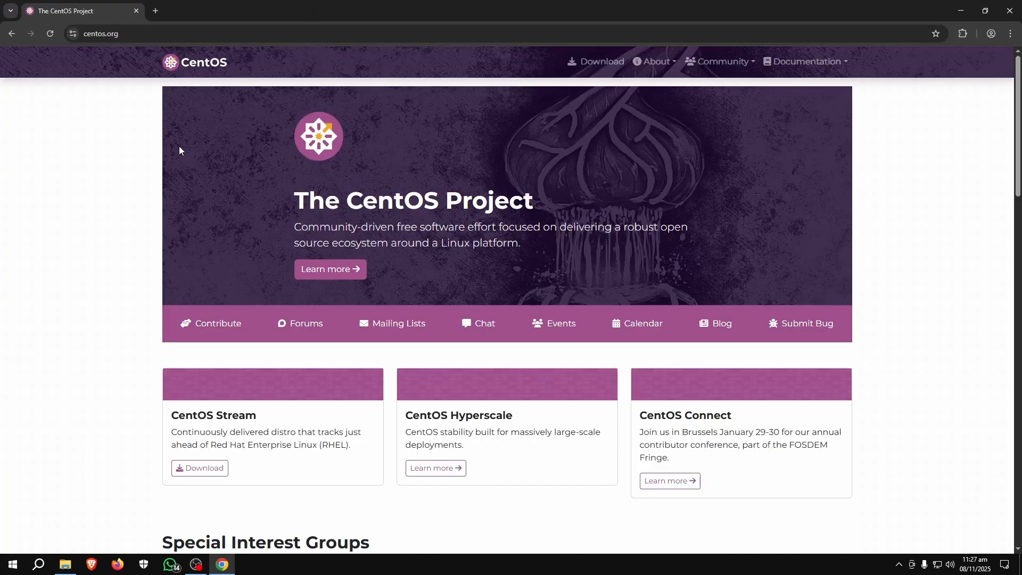
{"action": "left_click", "coordinate": [599, 68]}
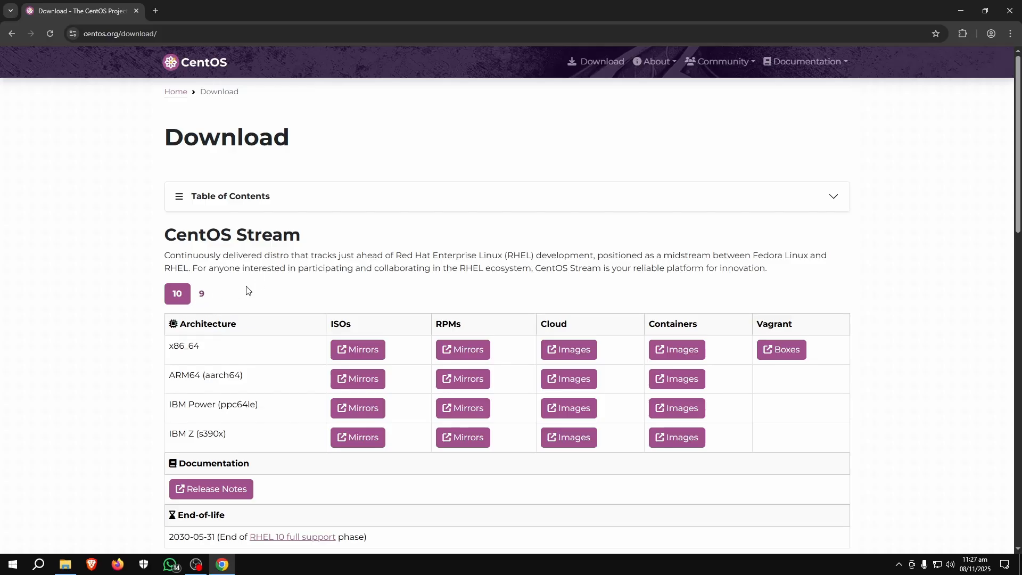
{"action": "left_click", "coordinate": [201, 293]}
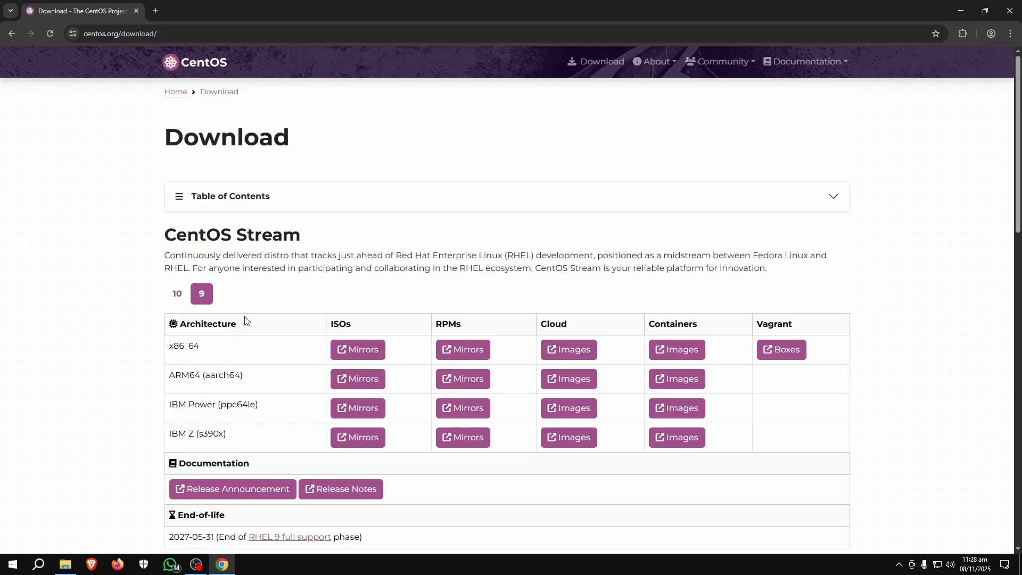
{"action": "left_click", "coordinate": [180, 295]}
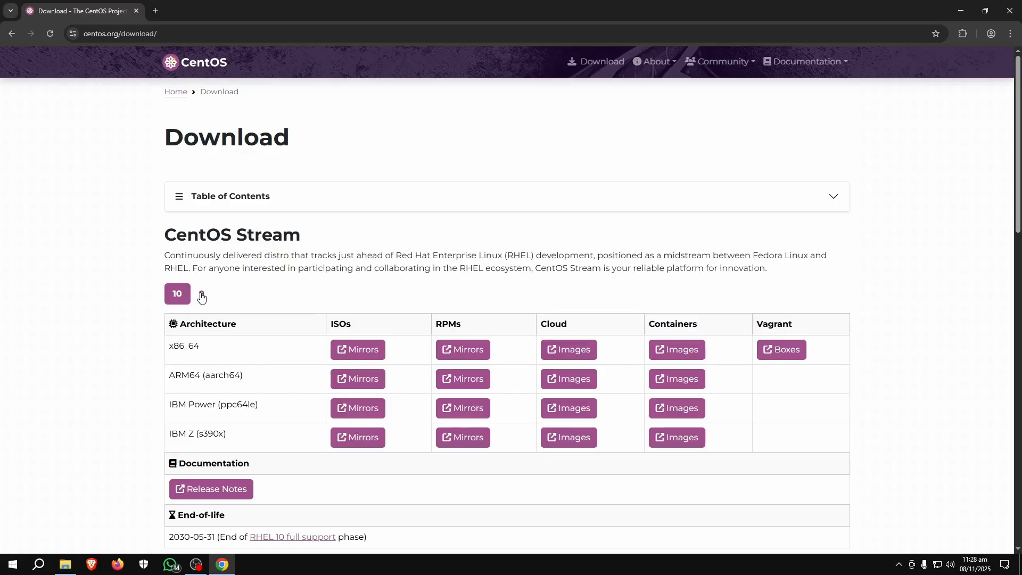
{"action": "left_click", "coordinate": [202, 294]}
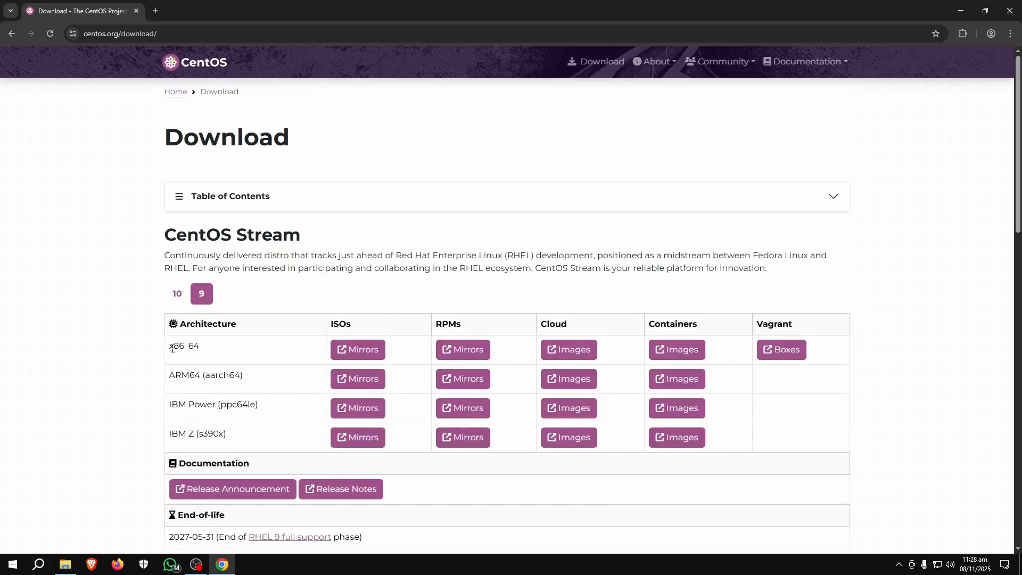
Start downloading the x86_64 ISO of CentOS Stream 9 to the Downloads folder.
{"action": "left_click_drag", "start_coordinate": [169, 349], "coordinate": [205, 349]}
{"action": "left_click", "coordinate": [239, 354]}
{"action": "left_click", "coordinate": [360, 352]}
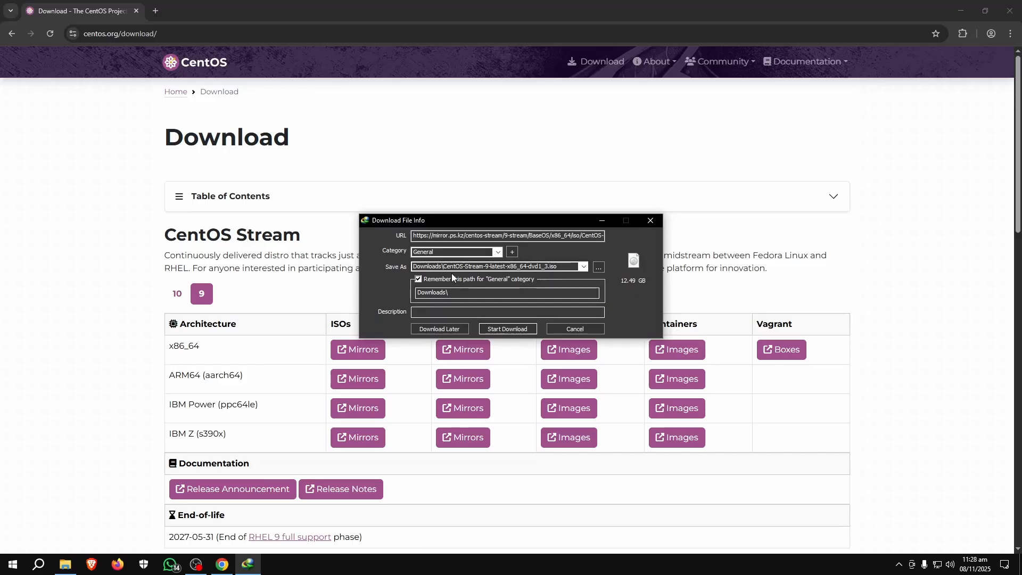
{"action": "left_click_drag", "start_coordinate": [490, 222], "coordinate": [457, 232]}
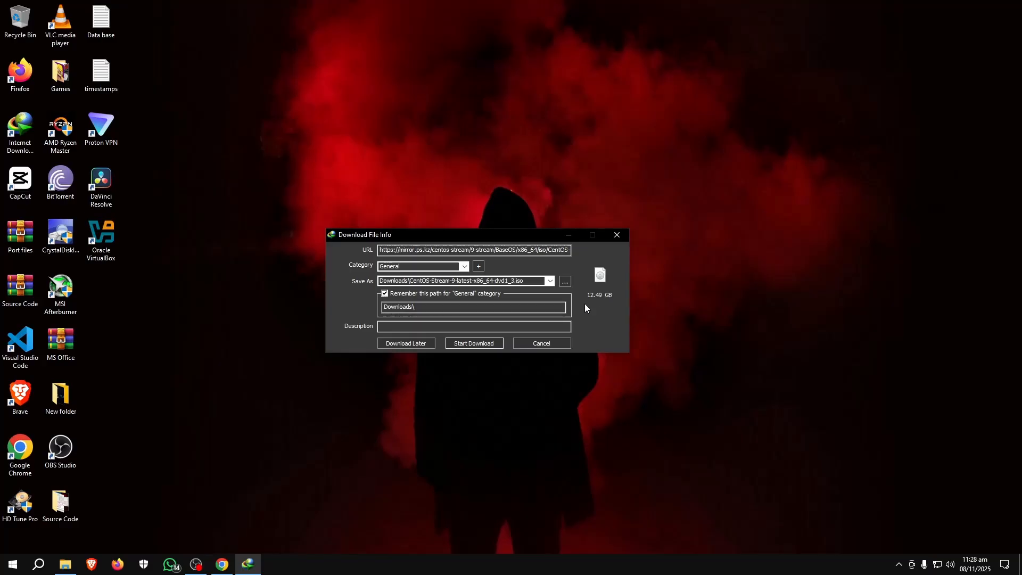
{"action": "left_click", "coordinate": [484, 344]}
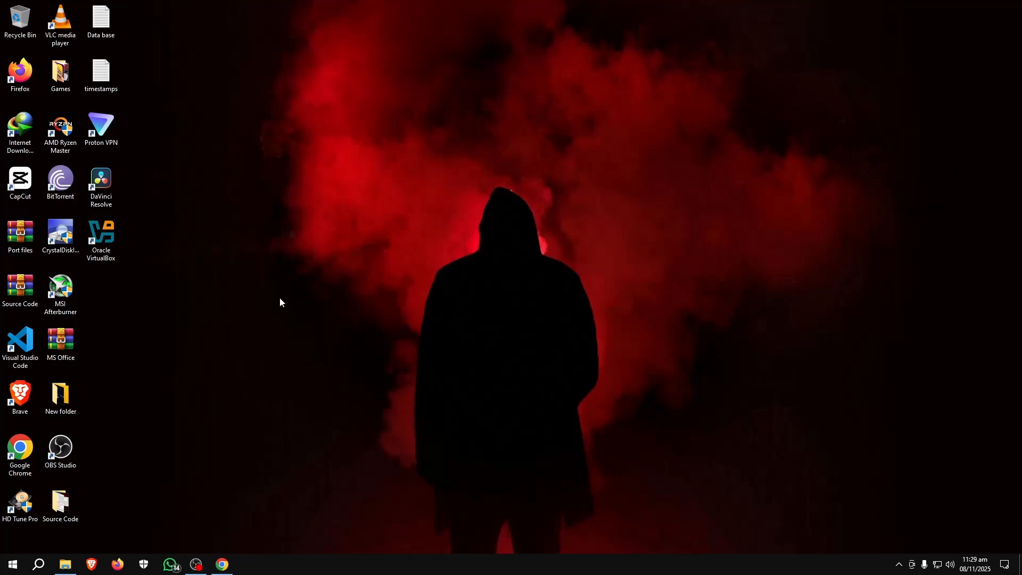
Check the Downloads folder in File Explorer for the CentOS Stream 9 ISO, refreshing the folder view.
{"action": "left_click", "coordinate": [60, 567]}
{"action": "right_click", "coordinate": [558, 321]}
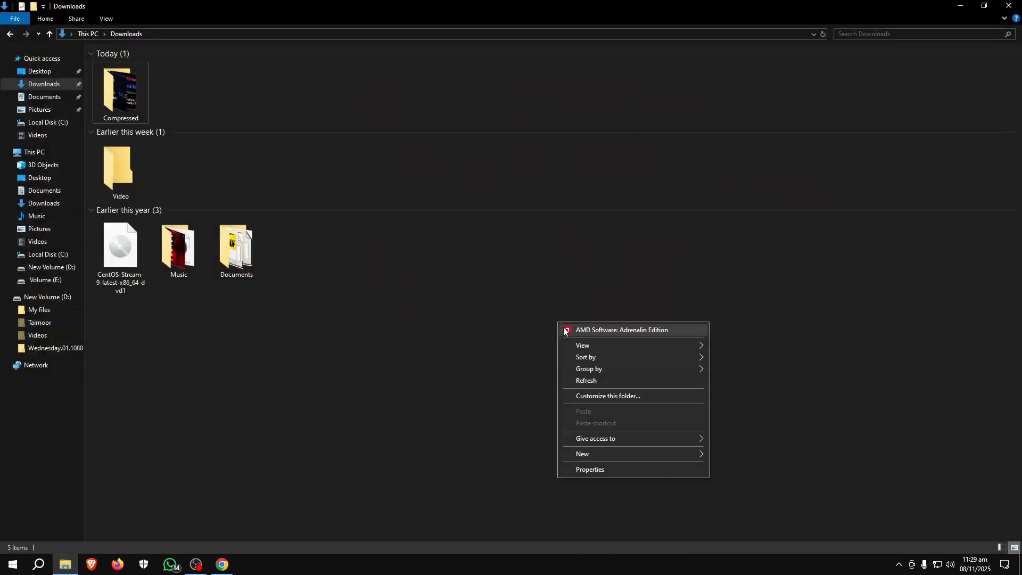
{"action": "left_click", "coordinate": [587, 378]}
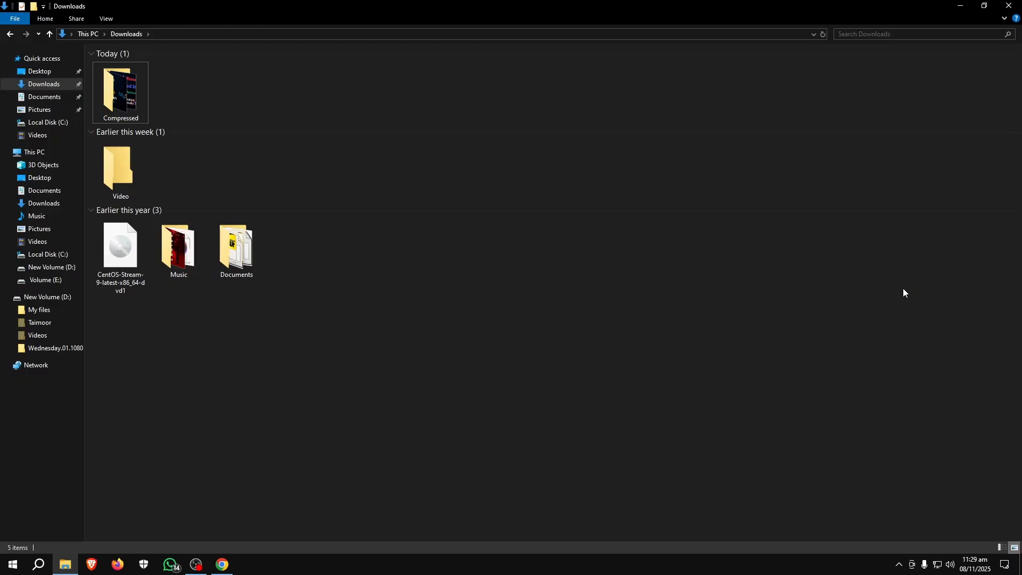
{"action": "left_click", "coordinate": [961, 6]}
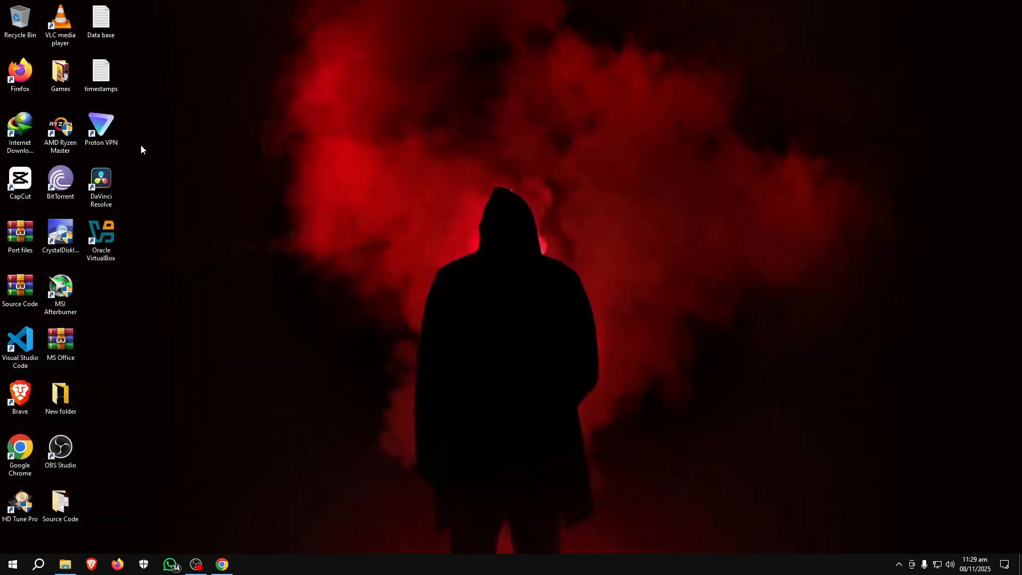
Launch Oracle VirtualBox and start a new virtual machine named MyVm.
{"action": "double_click", "coordinate": [104, 241]}
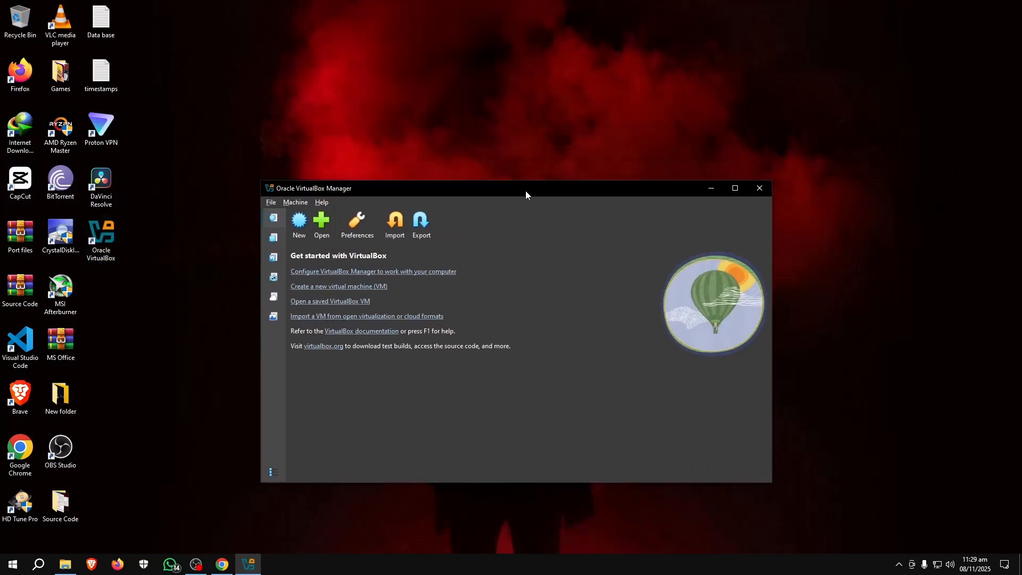
{"action": "left_click_drag", "start_coordinate": [526, 190], "coordinate": [519, 157]}
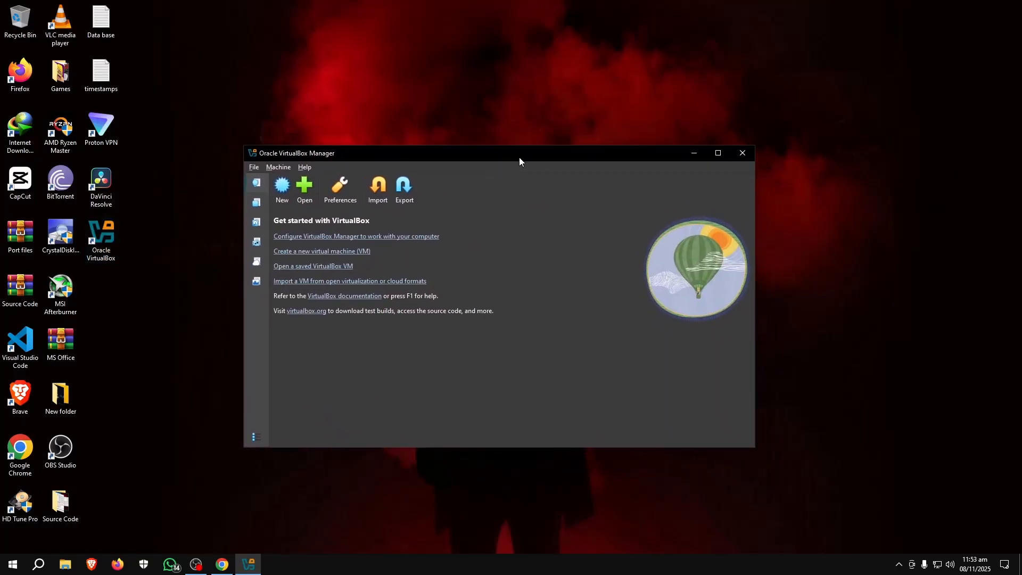
{"action": "left_click", "coordinate": [283, 190]}
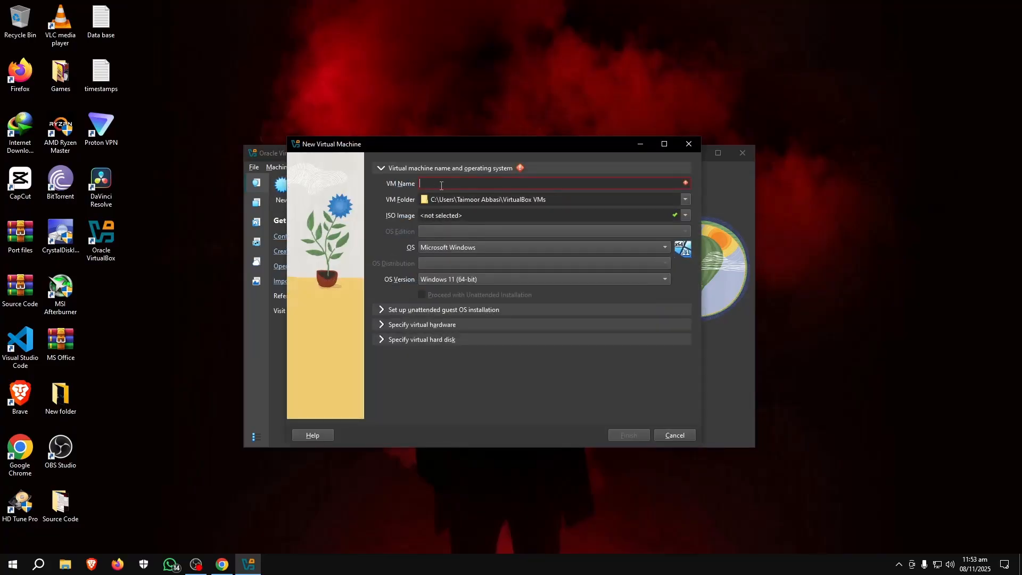
{"action": "type", "text": "MyV"}
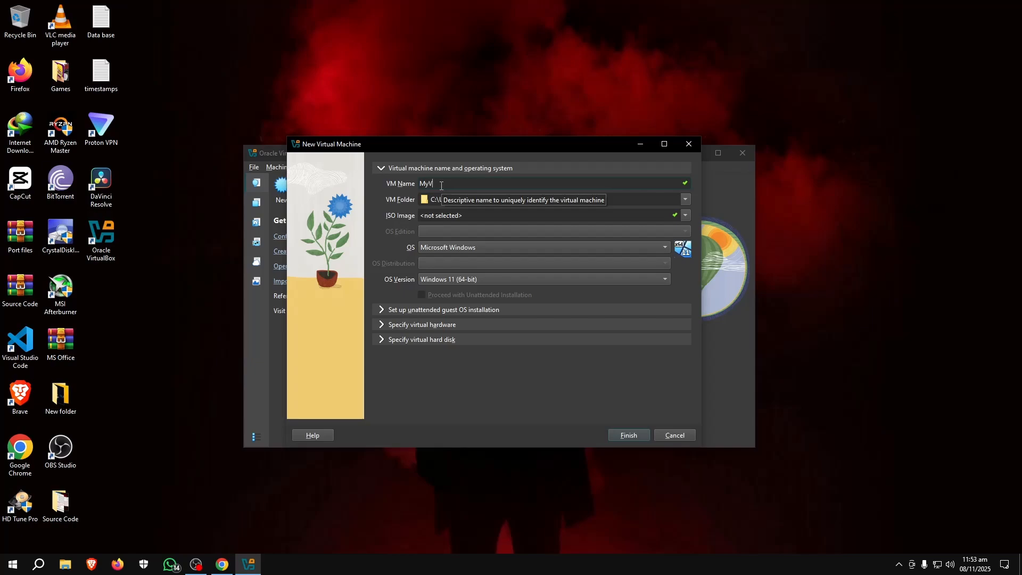
{"action": "type", "text": "m"}
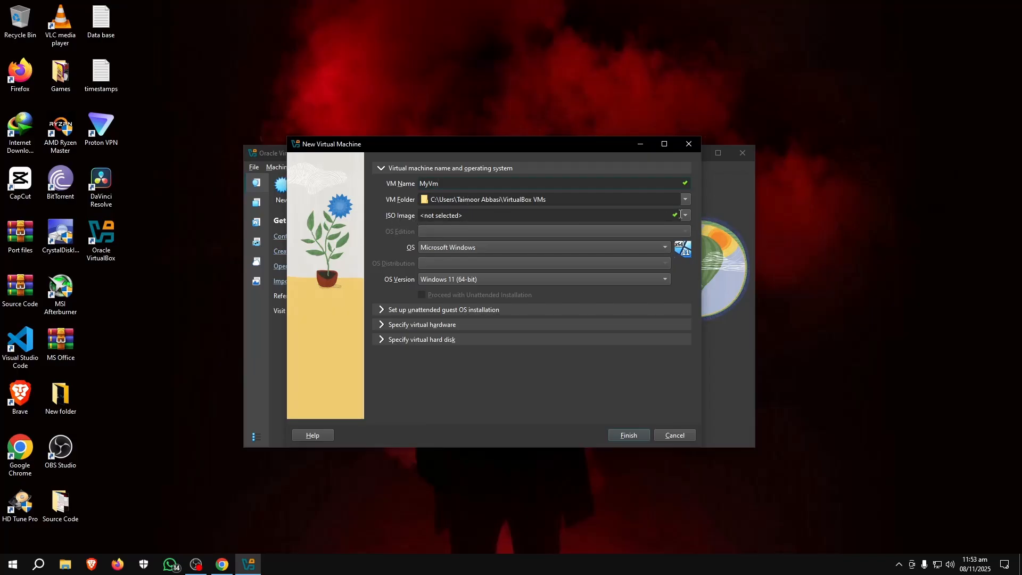
Select CentOS-Stream-9-latest-x86_64-dvd1.iso from Downloads as the virtual machine's ISO image and turn off unattended installation.
{"action": "left_click", "coordinate": [685, 214]}
{"action": "left_click", "coordinate": [498, 236]}
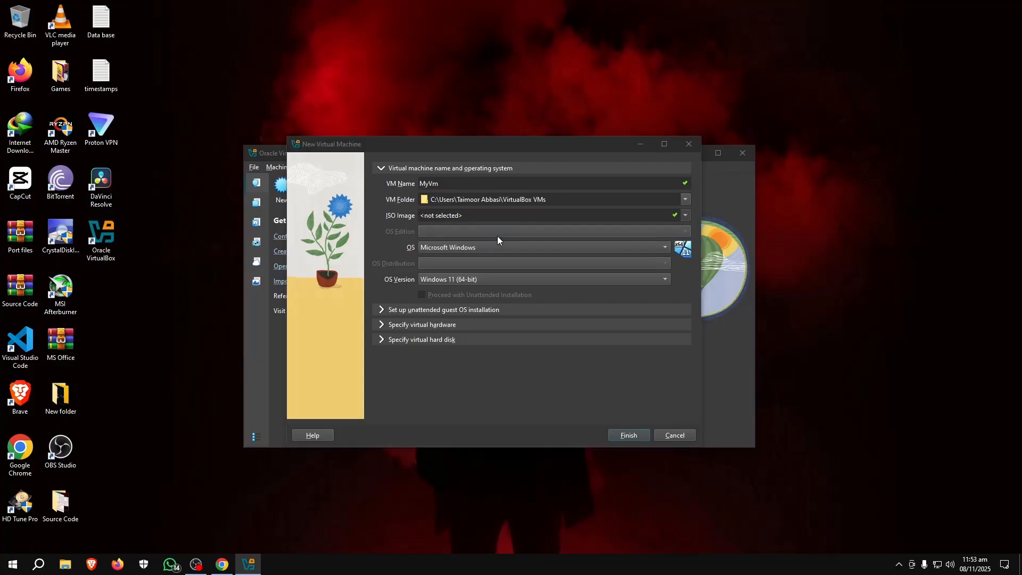
{"action": "scroll", "coordinate": [500, 303], "scroll_direction": "down", "scroll_amount": 3}
{"action": "left_click", "coordinate": [407, 350]}
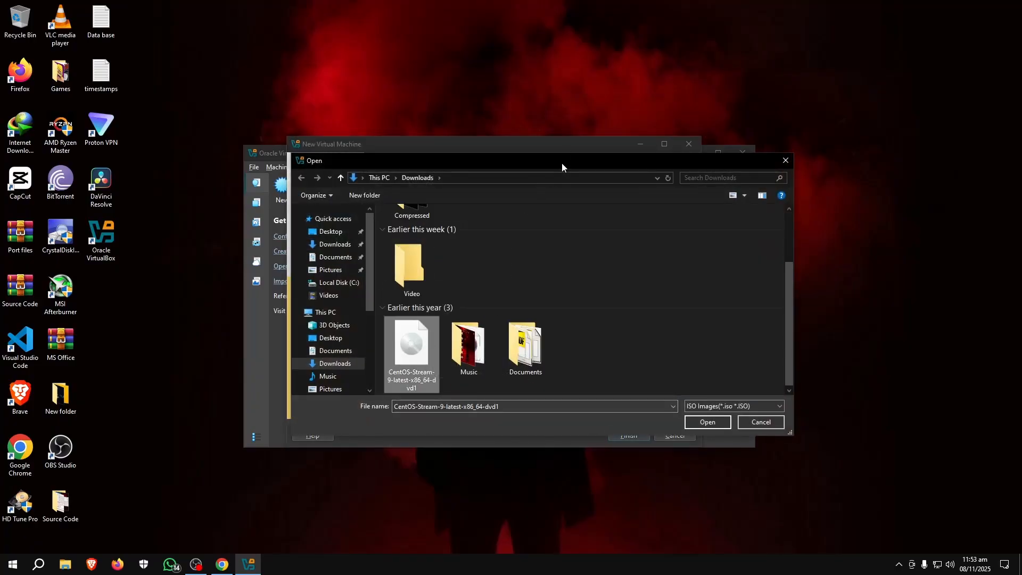
{"action": "left_click_drag", "start_coordinate": [561, 163], "coordinate": [478, 227]}
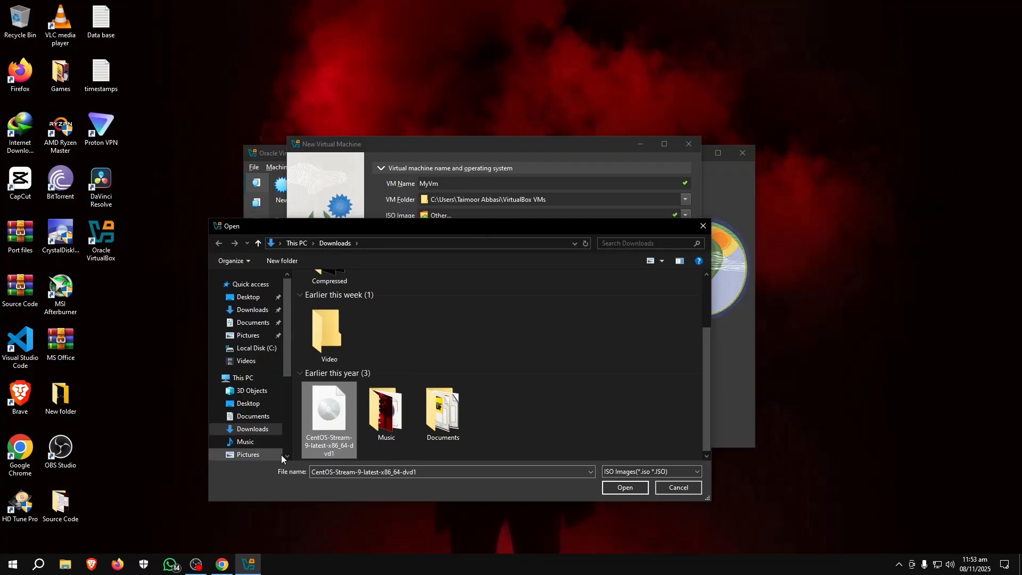
{"action": "left_click", "coordinate": [641, 489]}
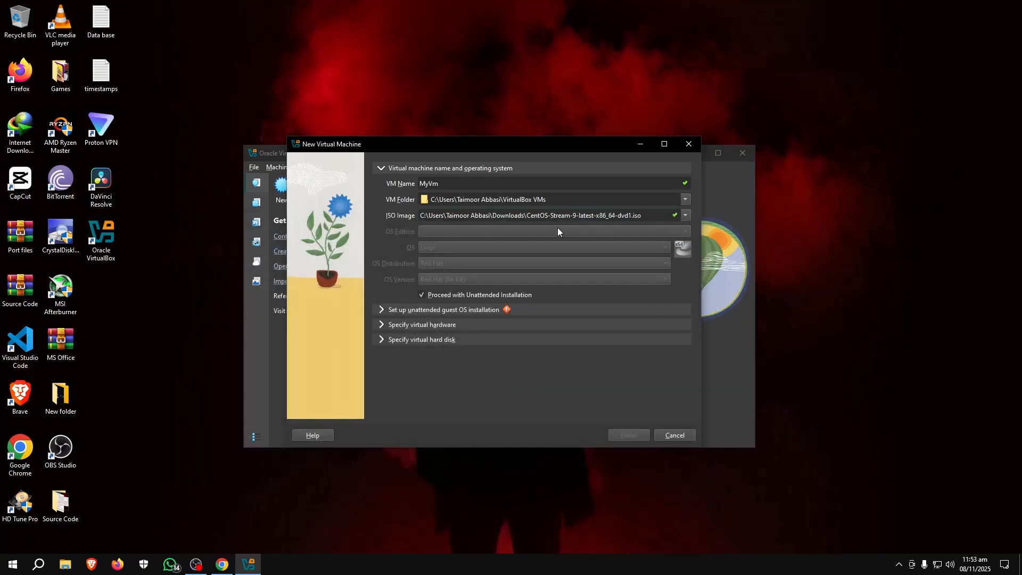
{"action": "left_click", "coordinate": [422, 295]}
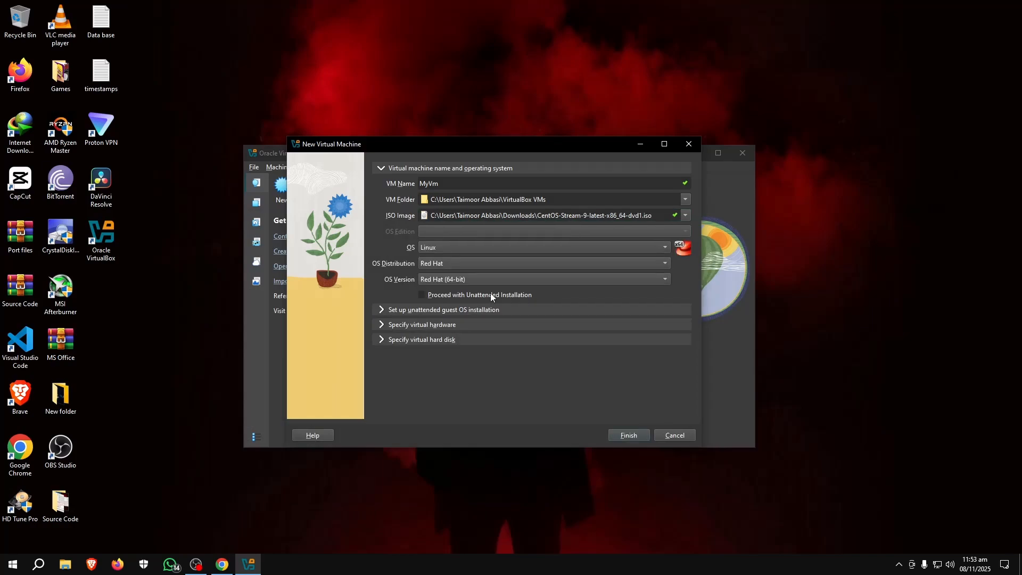
{"action": "left_click", "coordinate": [379, 310]}
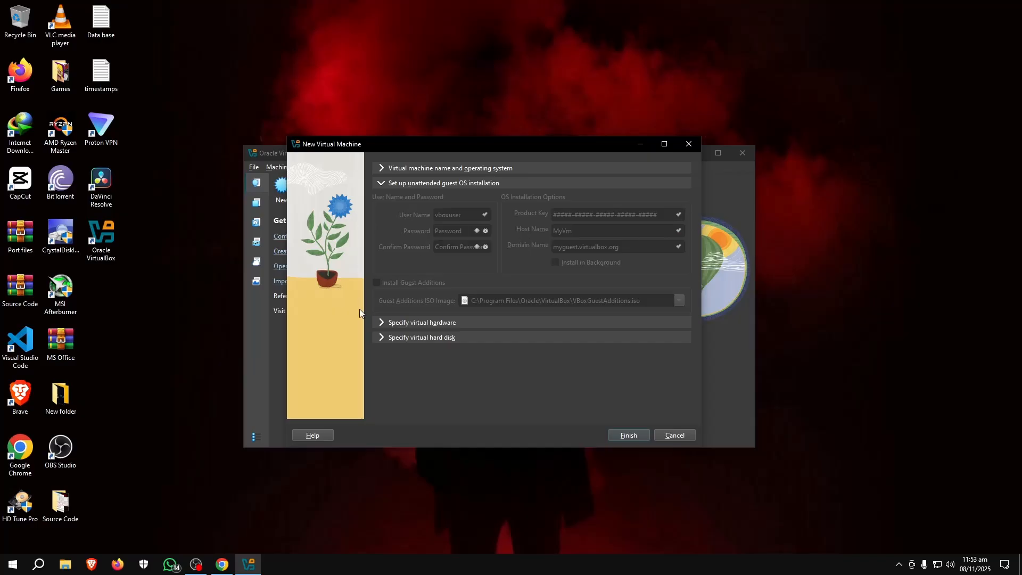
Give the virtual machine 8192 MB of base memory and 4 CPUs, and finish creating it with a new 20 GB VDI disk.
{"action": "left_click", "coordinate": [385, 322]}
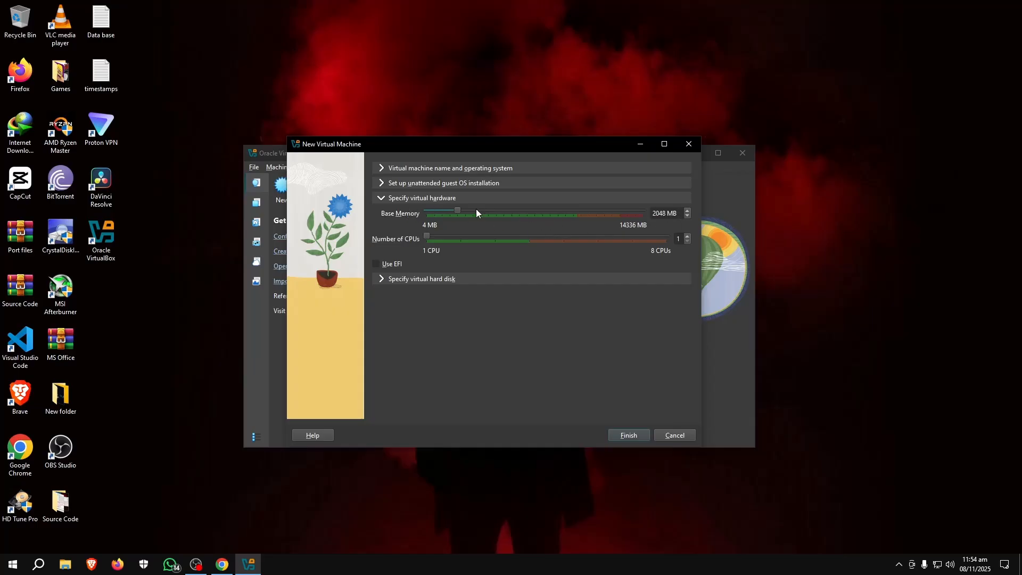
{"action": "left_click_drag", "start_coordinate": [457, 214], "coordinate": [487, 214]}
{"action": "left_click_drag", "start_coordinate": [488, 210], "coordinate": [549, 215]}
{"action": "left_click", "coordinate": [383, 280]}
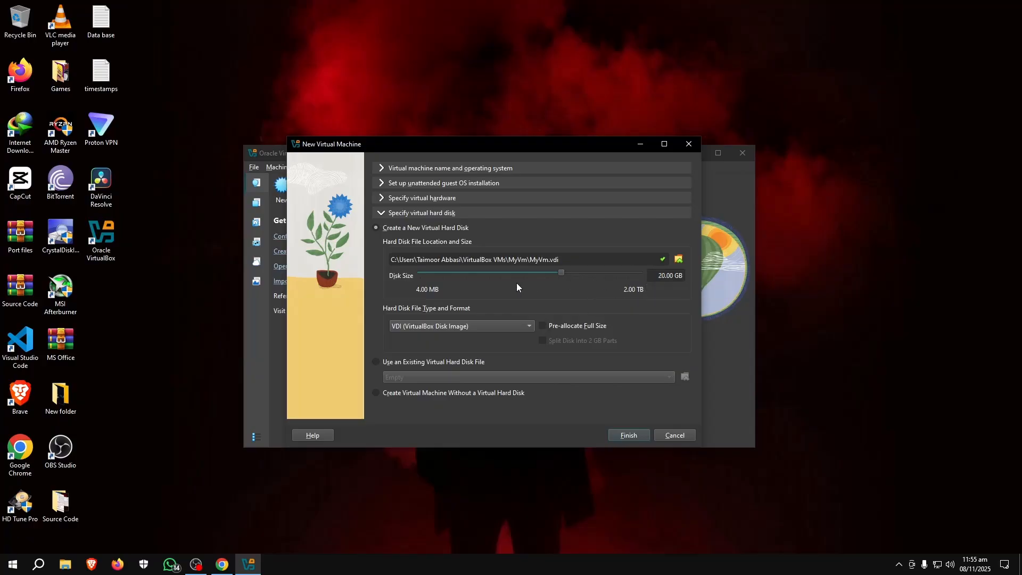
{"action": "left_click", "coordinate": [638, 434]}
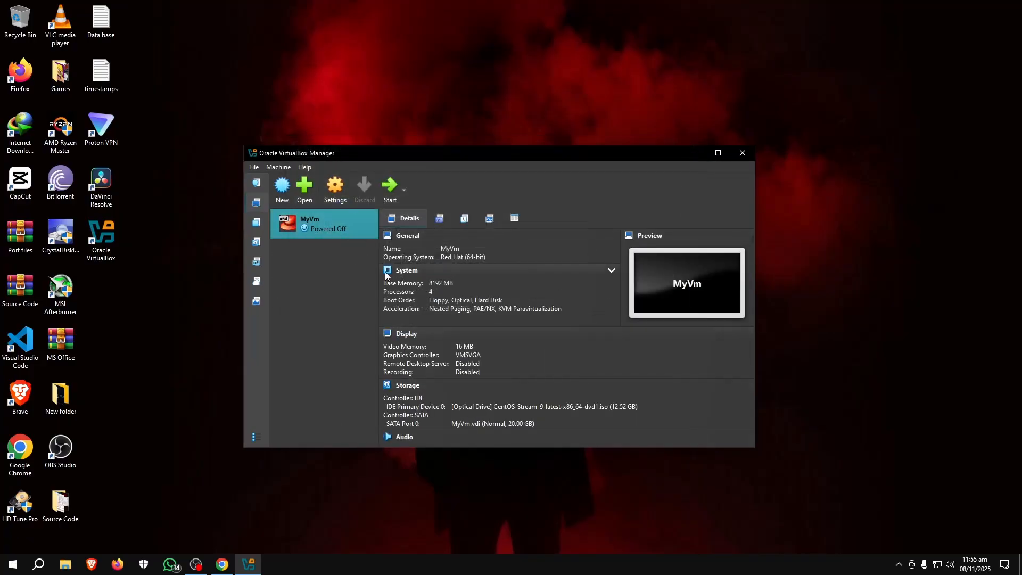
Open the settings of MyVm and exclude Floppy from the system's boot device order.
{"action": "left_click", "coordinate": [335, 189]}
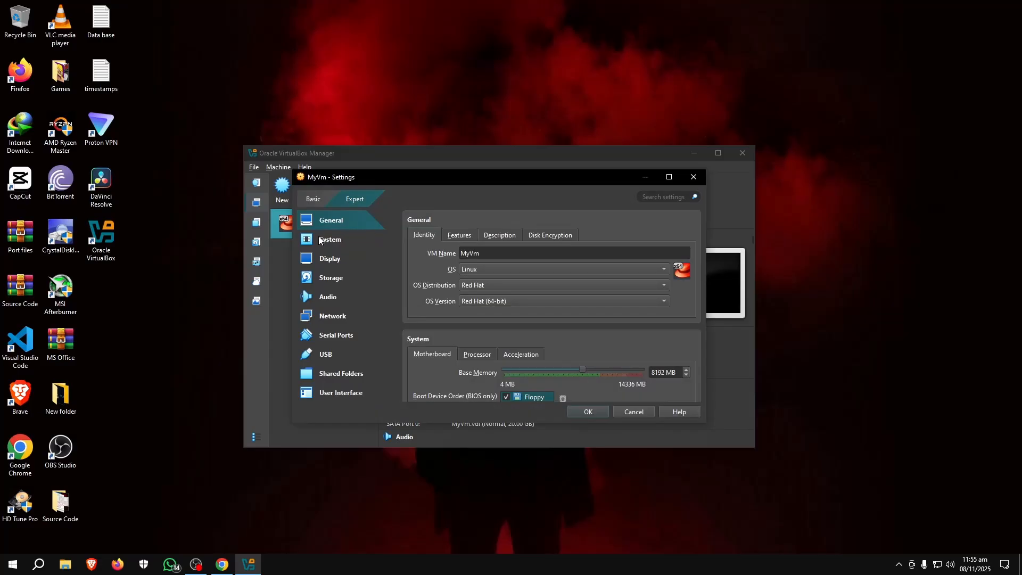
{"action": "left_click", "coordinate": [330, 259]}
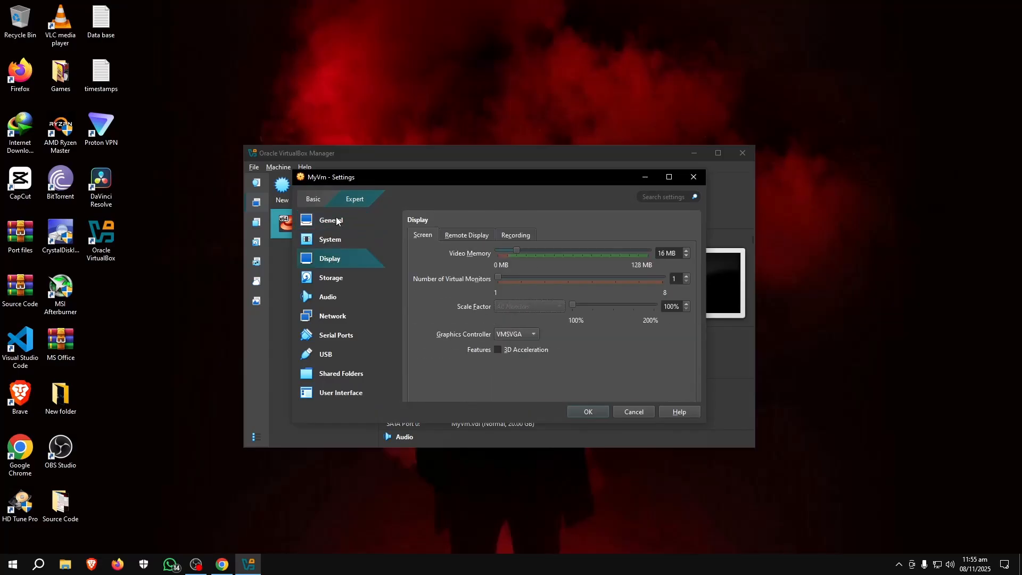
{"action": "left_click", "coordinate": [331, 240]}
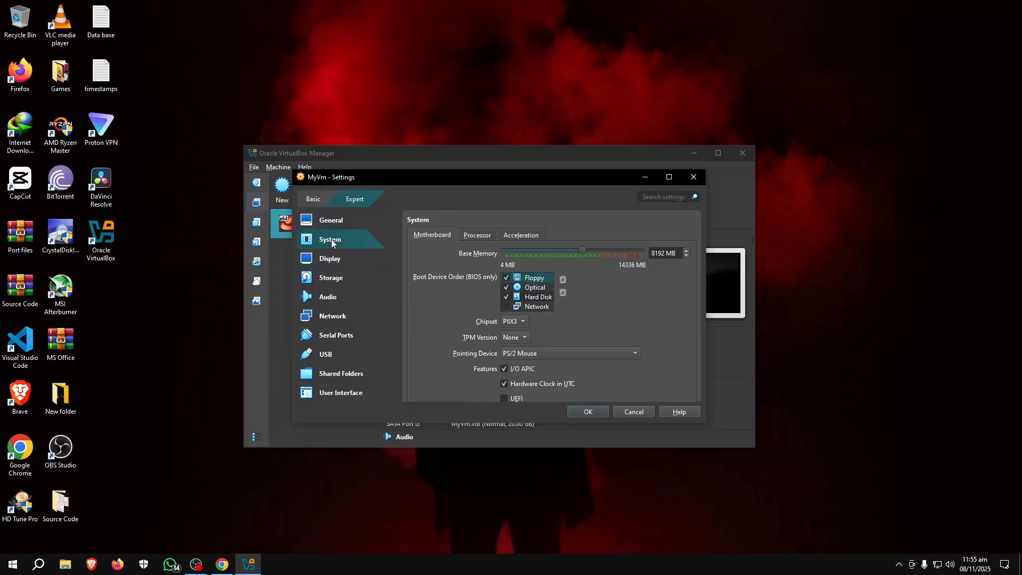
{"action": "left_click", "coordinate": [505, 278]}
{"action": "scroll", "coordinate": [589, 284], "scroll_direction": "down", "scroll_amount": 2}
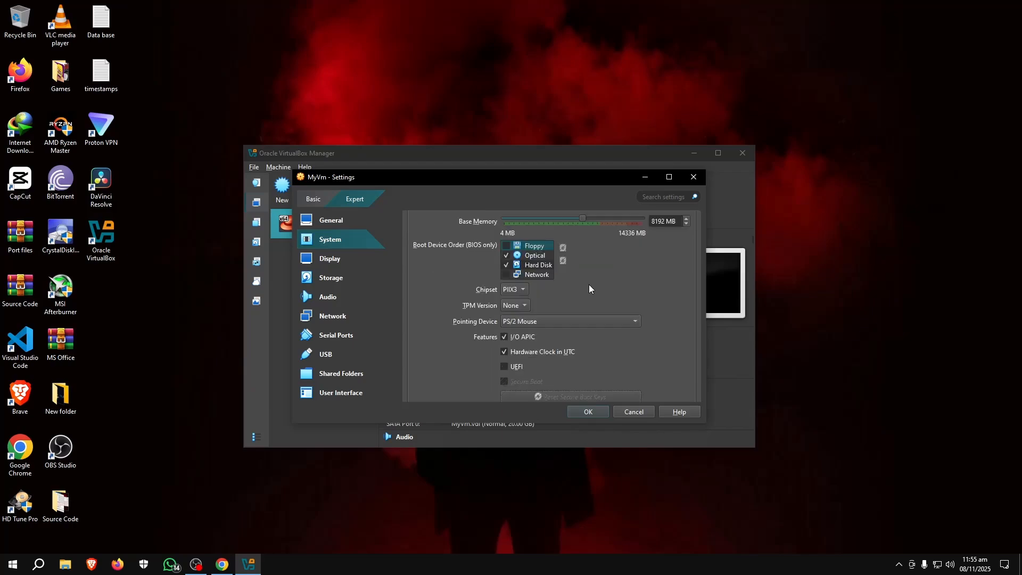
Raise the video memory in the display settings of MyVm to 128 MB.
{"action": "left_click", "coordinate": [325, 256]}
{"action": "left_click_drag", "start_coordinate": [515, 251], "coordinate": [675, 256]}
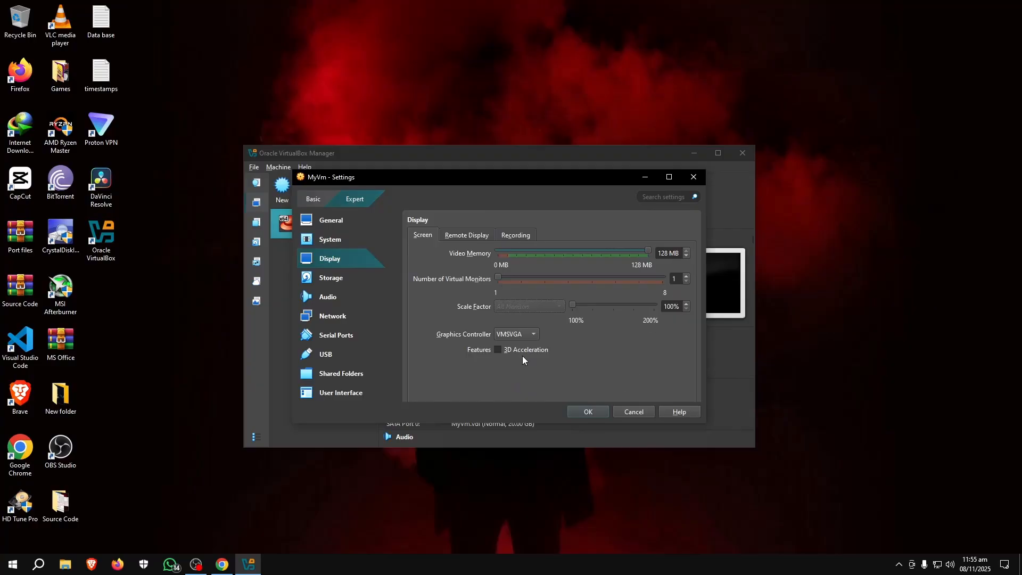
Set the USB controller of MyVm to USB 3.0 (xHCI) and save the machine's settings.
{"action": "left_click", "coordinate": [333, 337]}
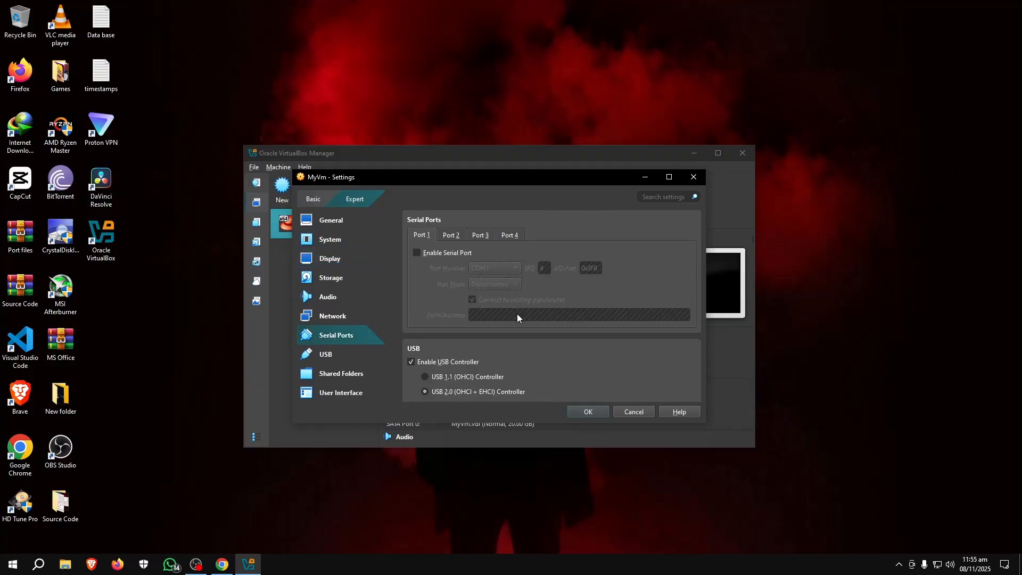
{"action": "scroll", "coordinate": [519, 319], "scroll_direction": "down", "scroll_amount": 1}
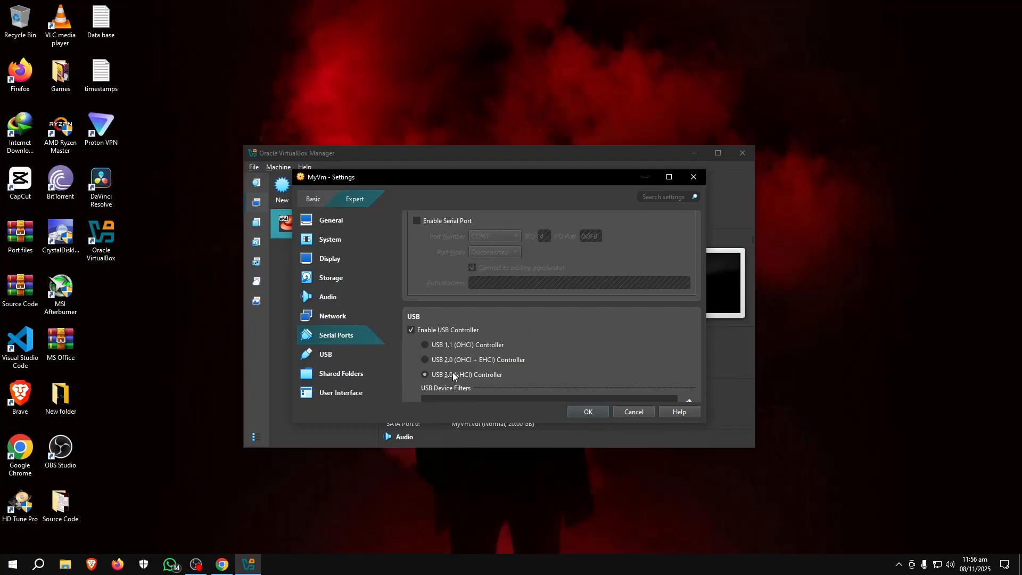
{"action": "left_click", "coordinate": [582, 411]}
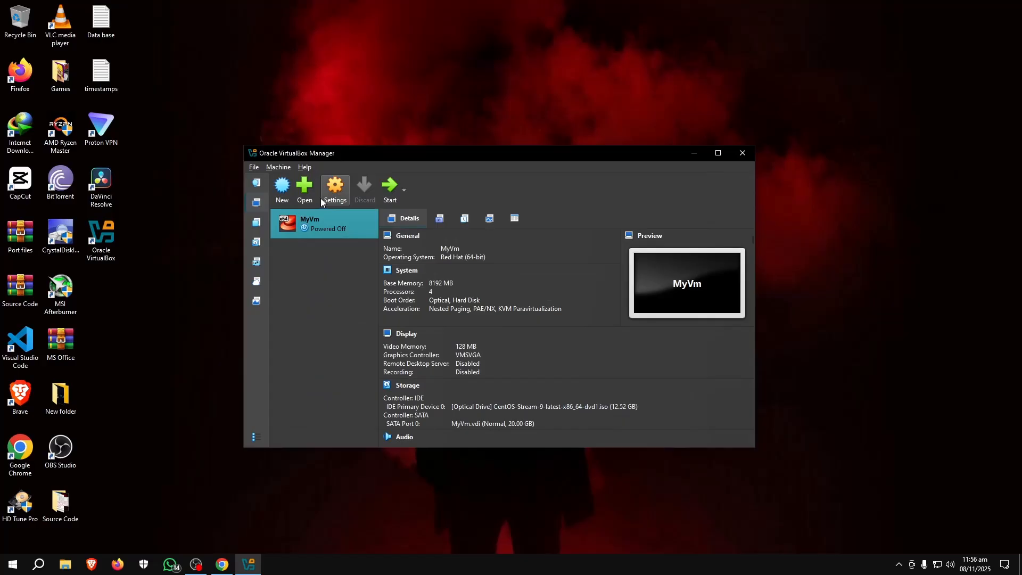
Start the MyVm virtual machine and reposition its window on the desktop.
{"action": "left_click", "coordinate": [390, 188]}
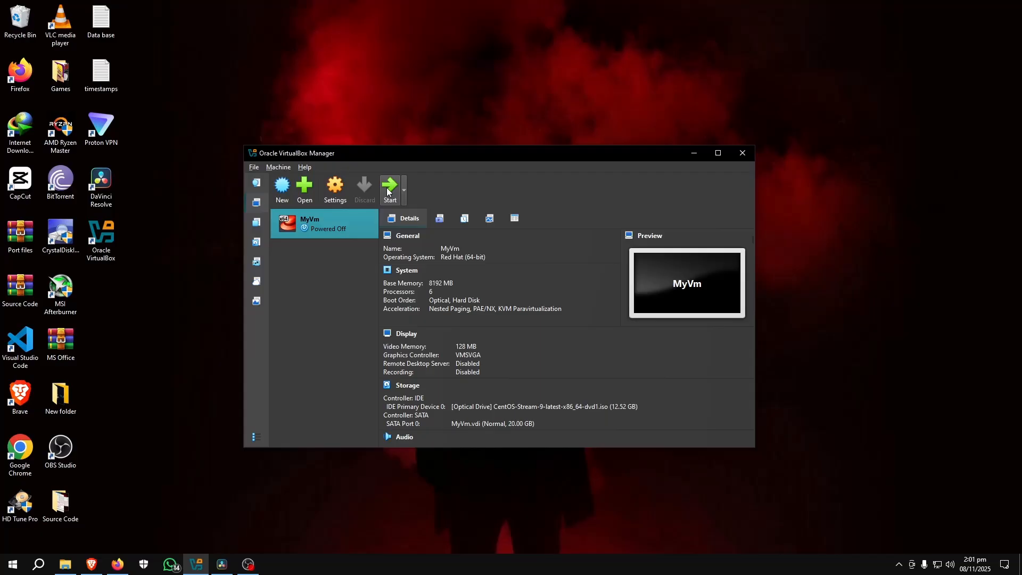
{"action": "left_click", "coordinate": [387, 188]}
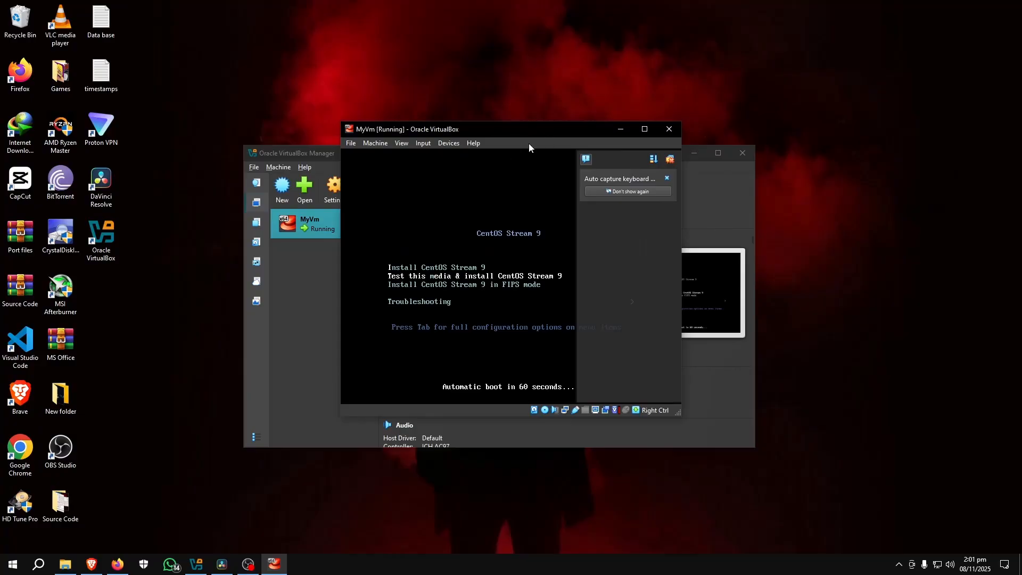
{"action": "mouse_move", "coordinate": [527, 133]}
{"action": "left_mouse_down"}
{"action": "mouse_move", "coordinate": [494, 149]}
{"action": "mouse_move", "coordinate": [515, 144]}
{"action": "left_mouse_up"}
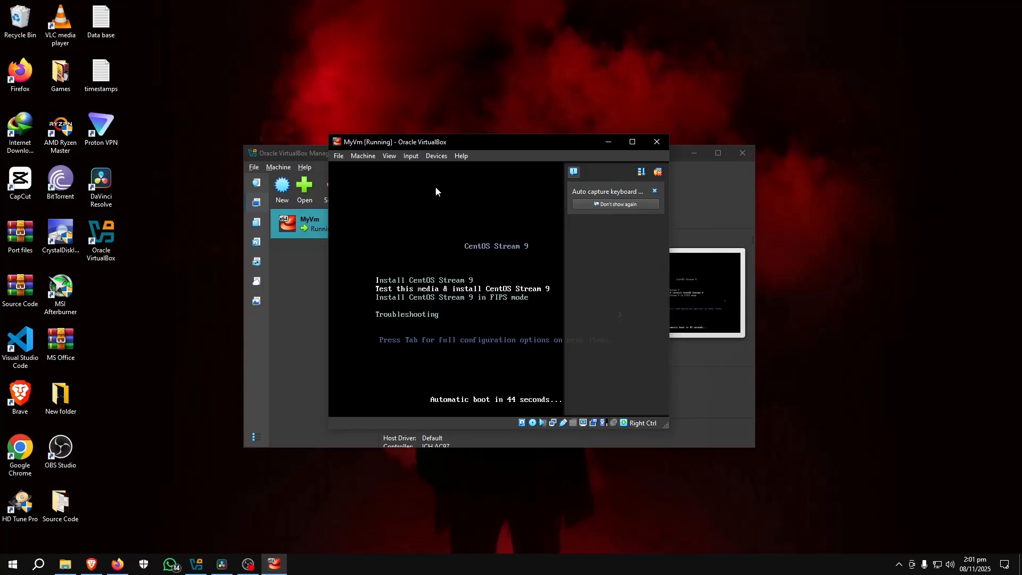
Dismiss the keyboard capture notifications and boot the Install CentOS Stream 9 entry from the boot menu.
{"action": "left_click", "coordinate": [471, 212]}
{"action": "key", "text": "Up"}
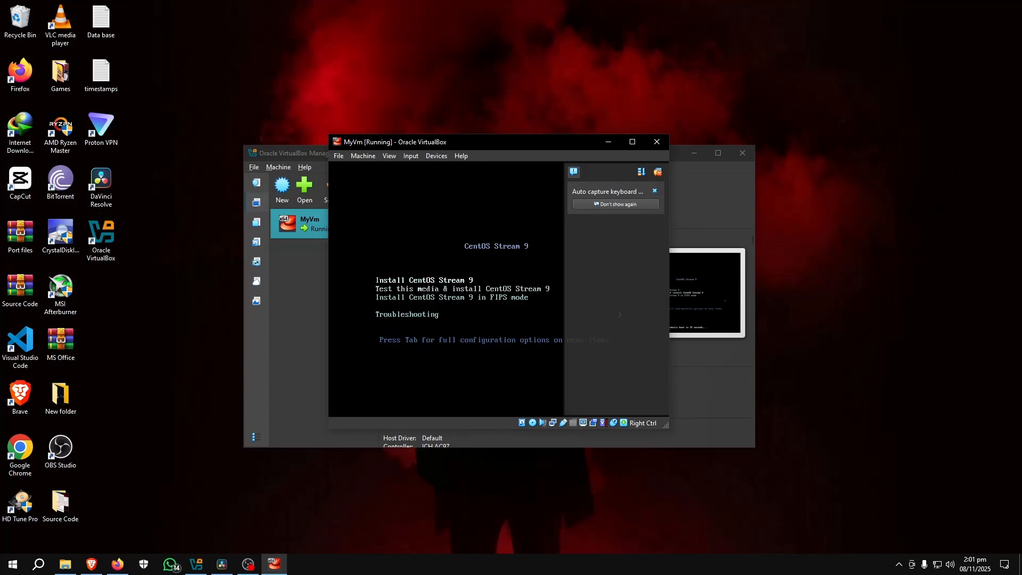
{"action": "key", "text": "Down"}
{"action": "key", "text": "Up"}
{"action": "key", "text": "Down"}
{"action": "key", "text": "Up"}
{"action": "key", "text": "Down"}
{"action": "key", "text": "Down"}
{"action": "key", "text": "Down"}
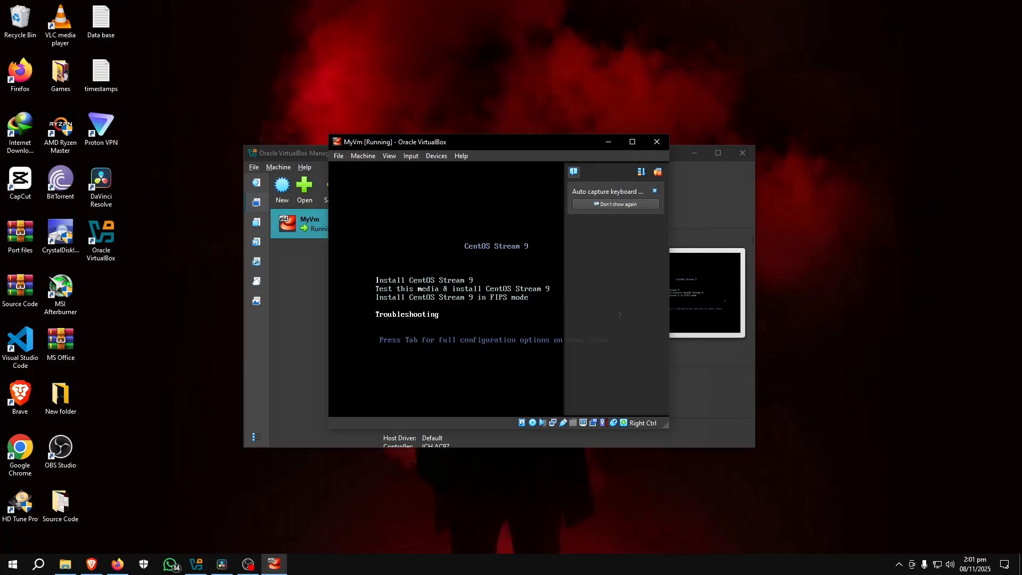
{"action": "key", "text": "Up"}
{"action": "key", "text": "Up"}
{"action": "key", "text": "Up"}
{"action": "left_click", "coordinate": [658, 173]}
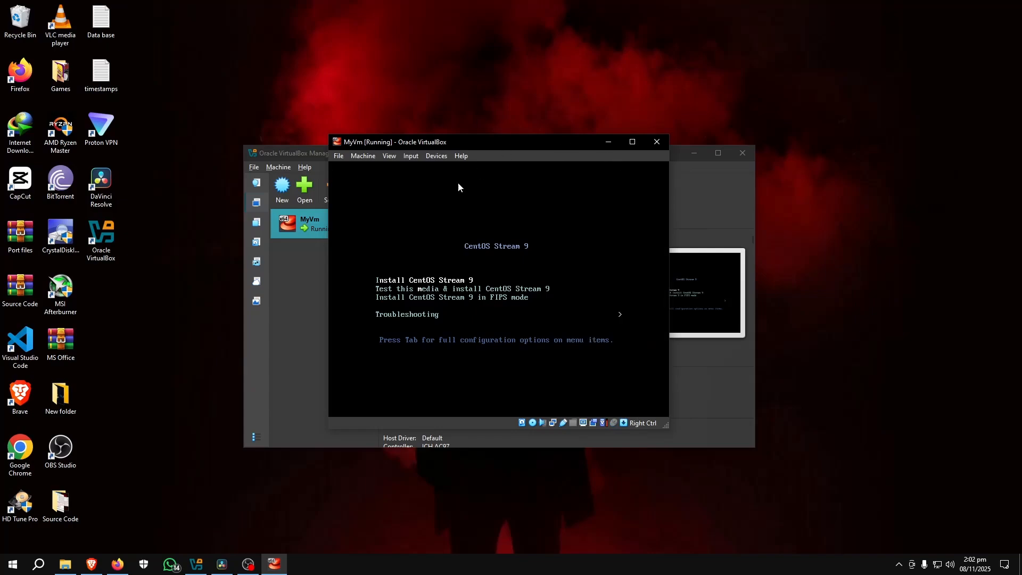
{"action": "left_click", "coordinate": [443, 248]}
{"action": "key", "text": "Return"}
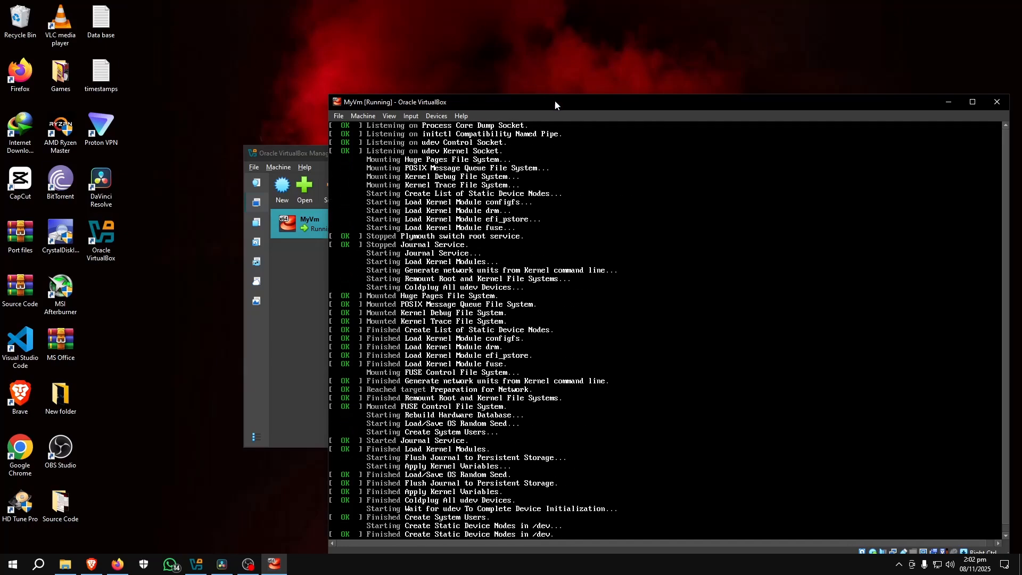
Move the virtual machine window fully into view and switch it to full-screen mode.
{"action": "left_click_drag", "start_coordinate": [554, 101], "coordinate": [387, 59]}
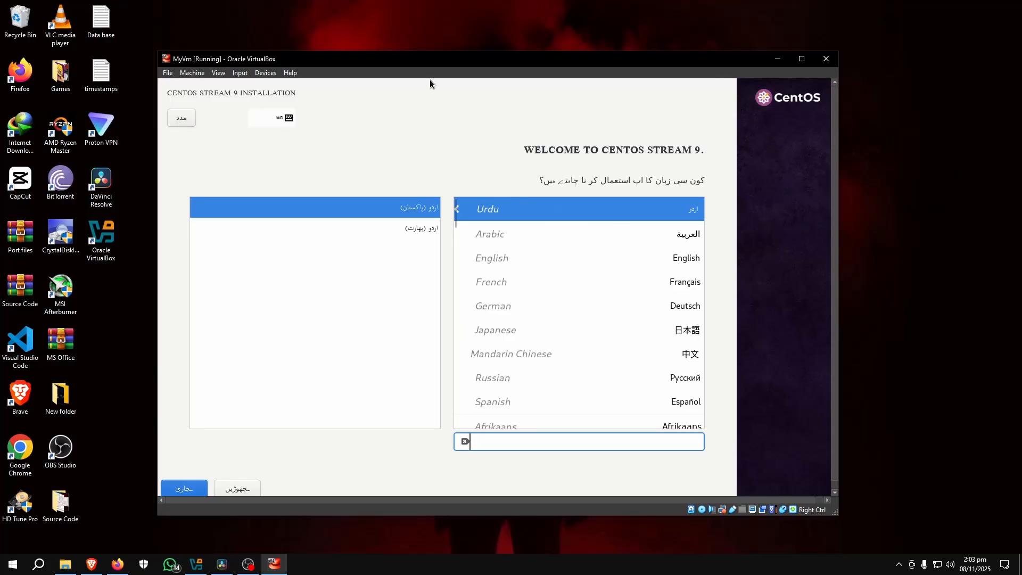
{"action": "key", "text": "Control_R+f"}
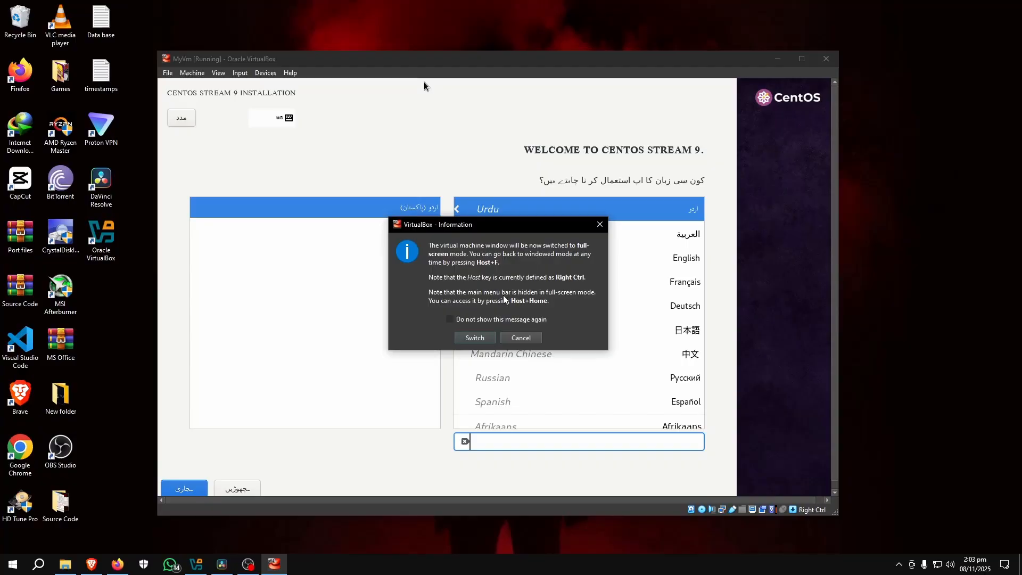
{"action": "left_click", "coordinate": [470, 340]}
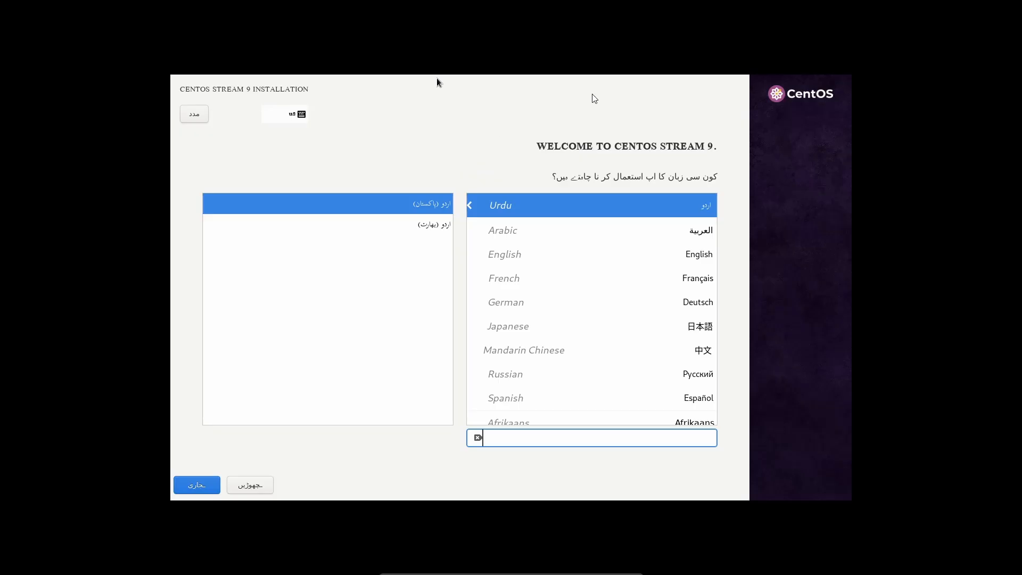
Choose English (United States) as the installation language and continue to the installation summary.
{"action": "left_click", "coordinate": [515, 255]}
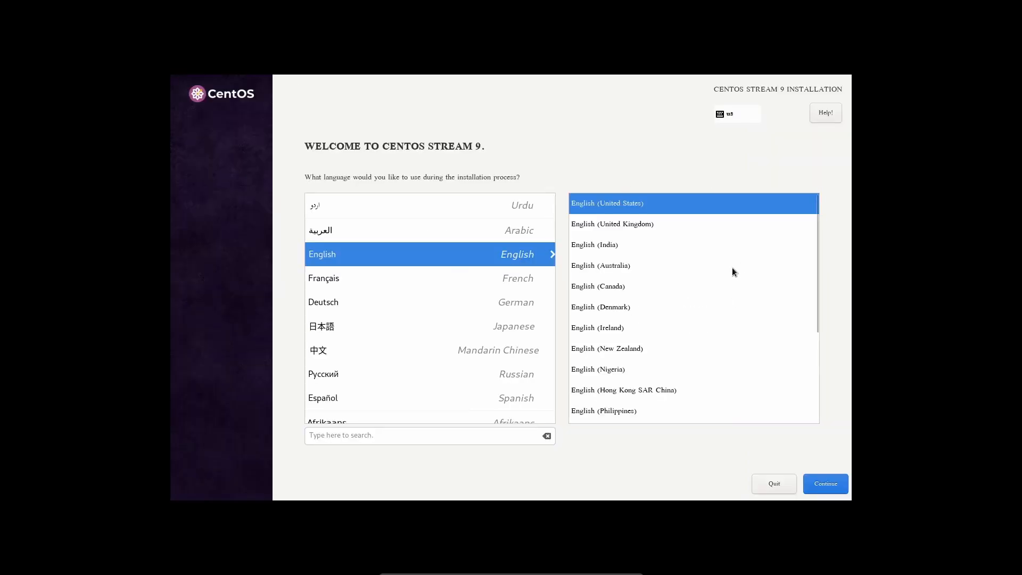
{"action": "left_click", "coordinate": [828, 484]}
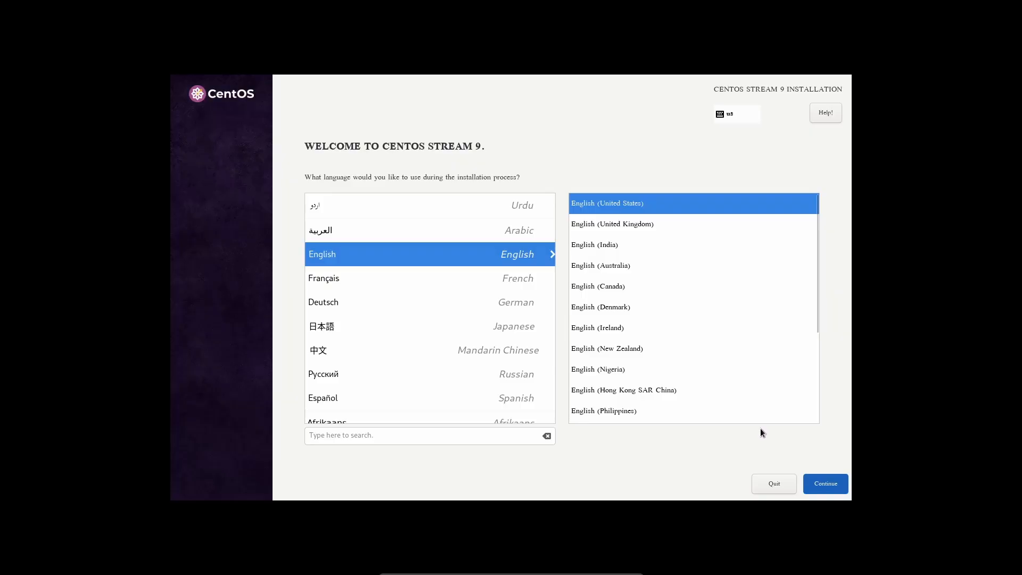
{"action": "left_click", "coordinate": [825, 480]}
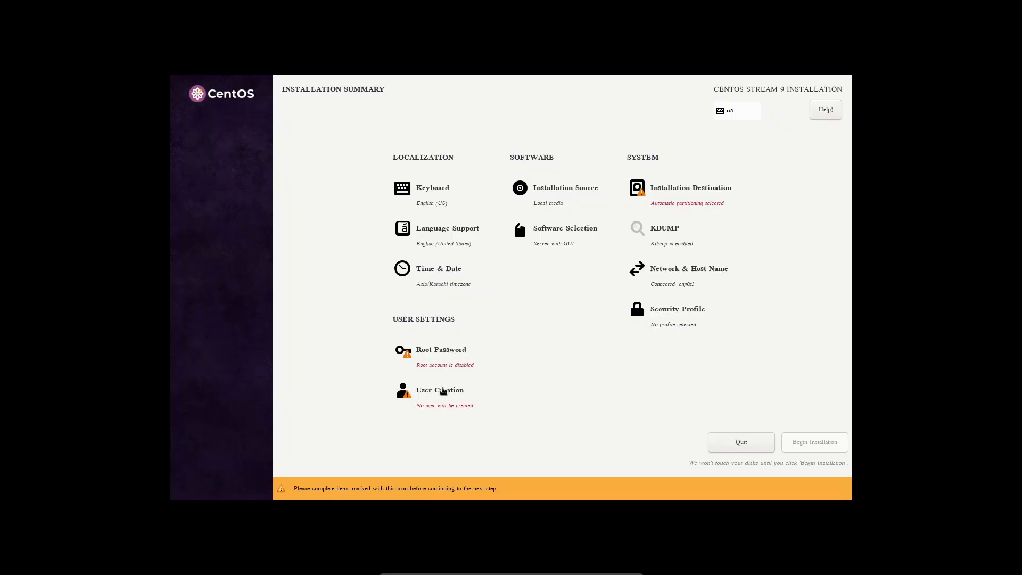
Open user creation, enter MyVM as the full name and make this user an administrator.
{"action": "left_click", "coordinate": [440, 391]}
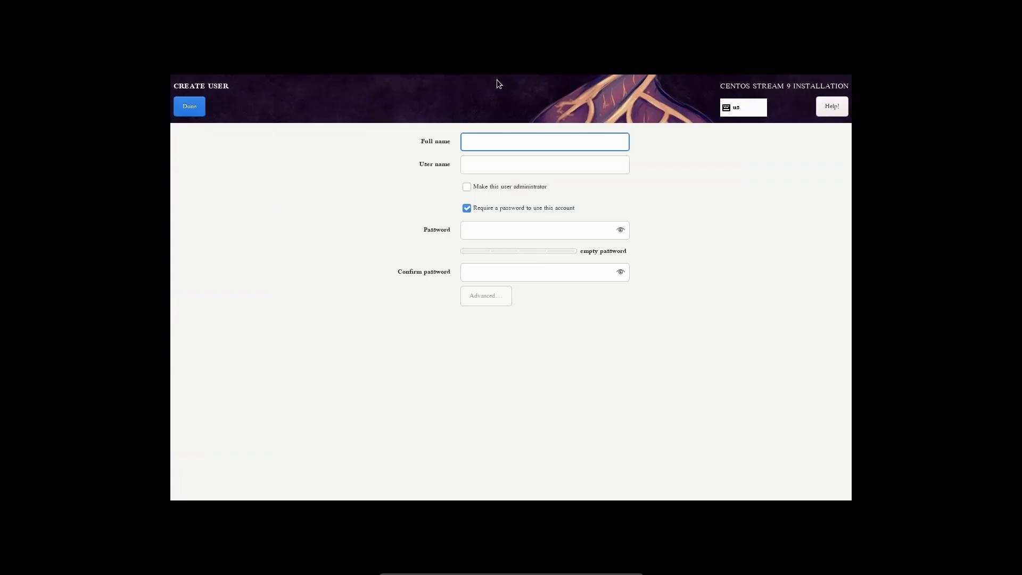
{"action": "type", "text": "M"}
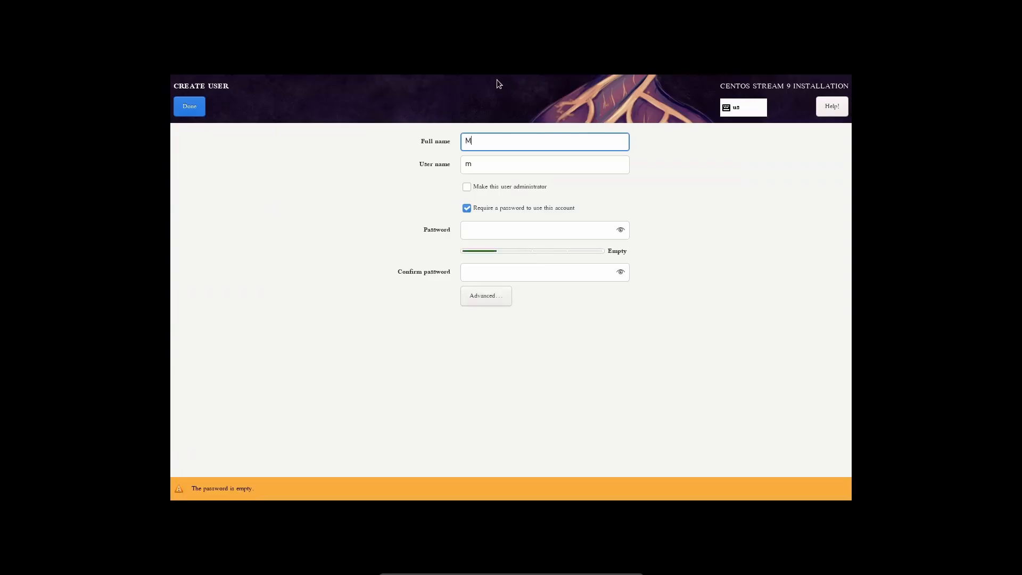
{"action": "type", "text": "yVM"}
{"action": "left_click", "coordinate": [484, 184]}
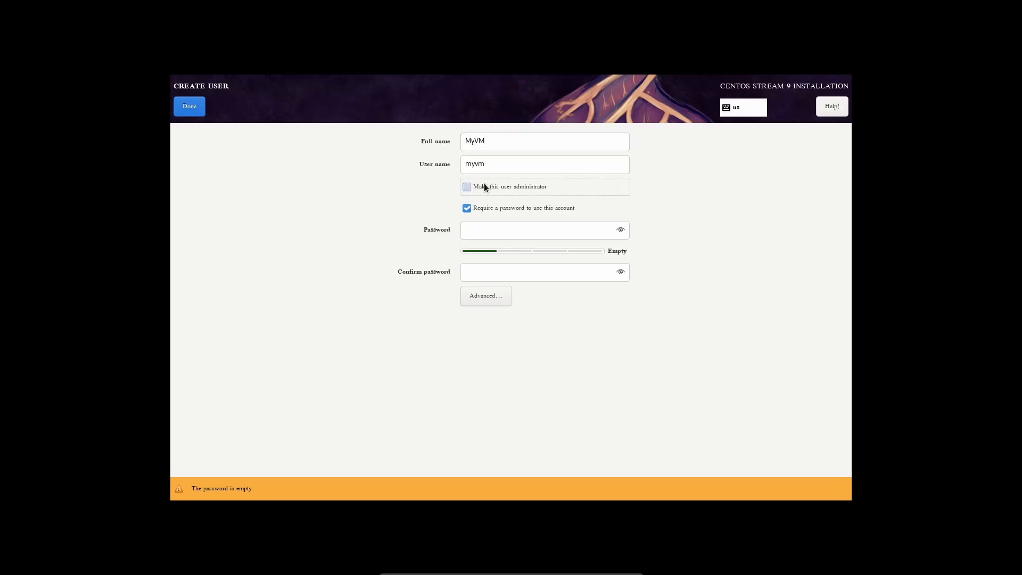
Enter and confirm the new user's account password, and accept the user settings despite the short password.
{"action": "left_click", "coordinate": [509, 231]}
{"action": "type", "text": "****"}
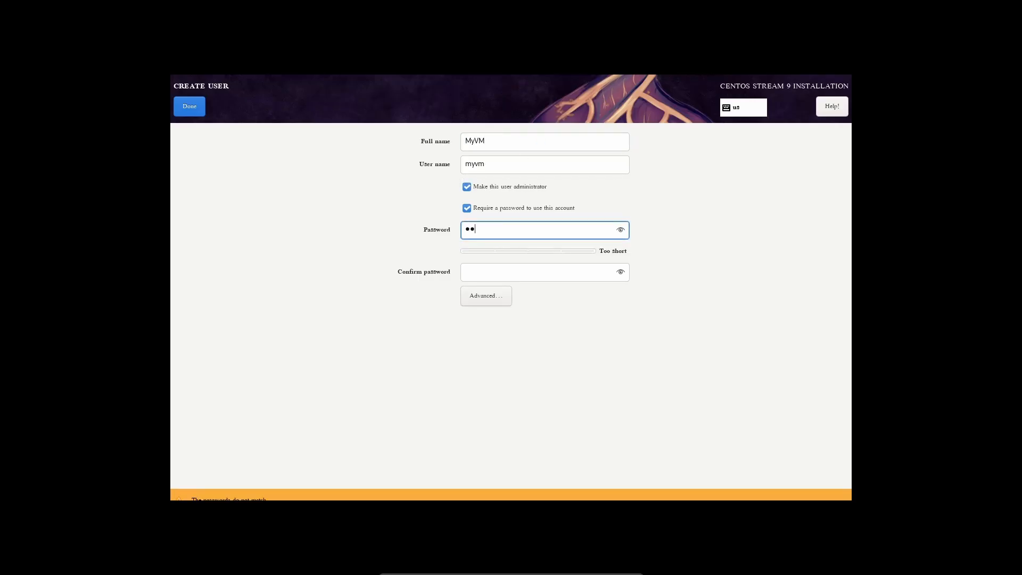
{"action": "left_click", "coordinate": [498, 266]}
{"action": "type", "text": "****"}
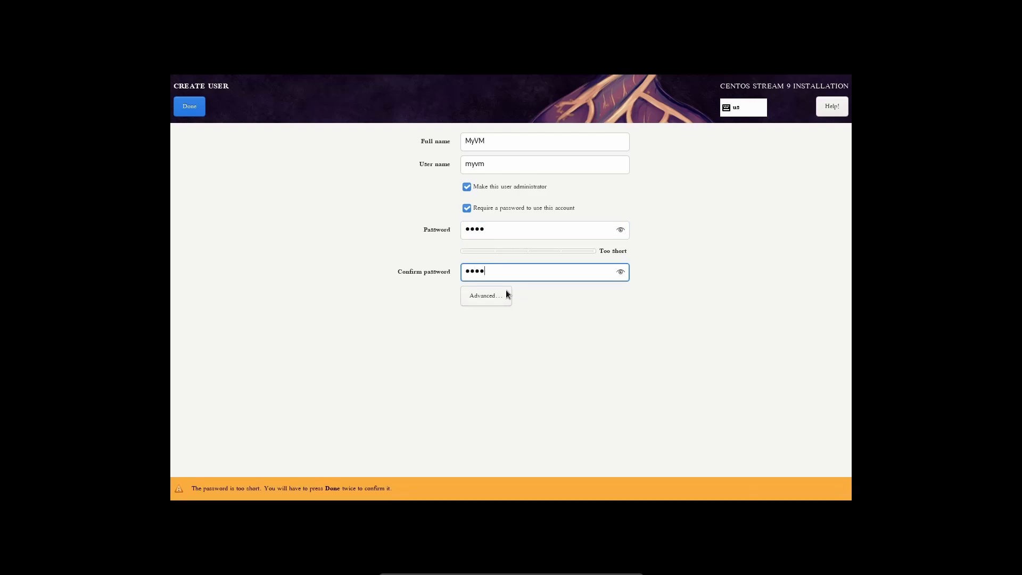
{"action": "left_click", "coordinate": [189, 107]}
{"action": "left_click", "coordinate": [189, 107]}
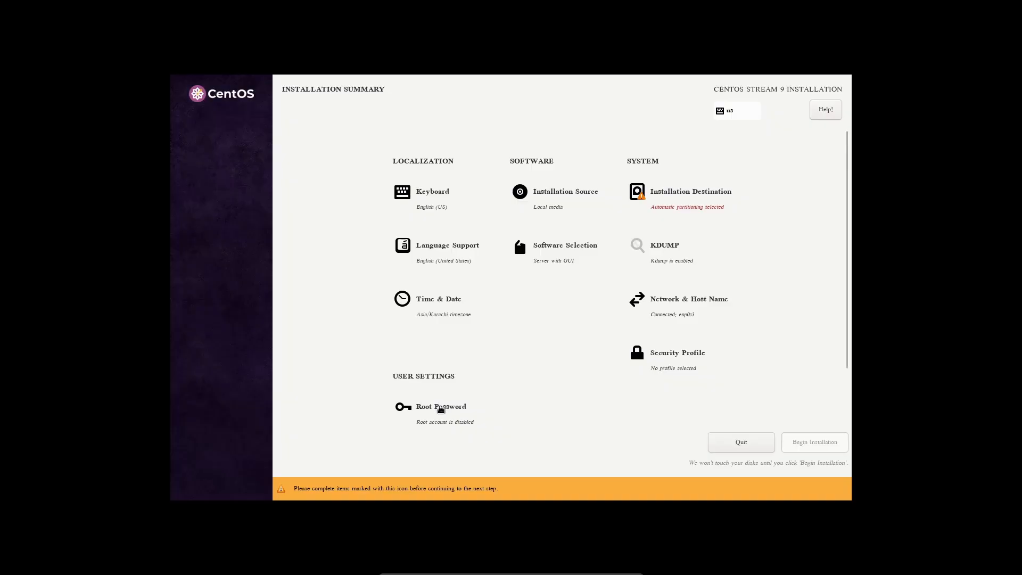
Enter and confirm the root password, and accept it despite its short length.
{"action": "left_click", "coordinate": [441, 408]}
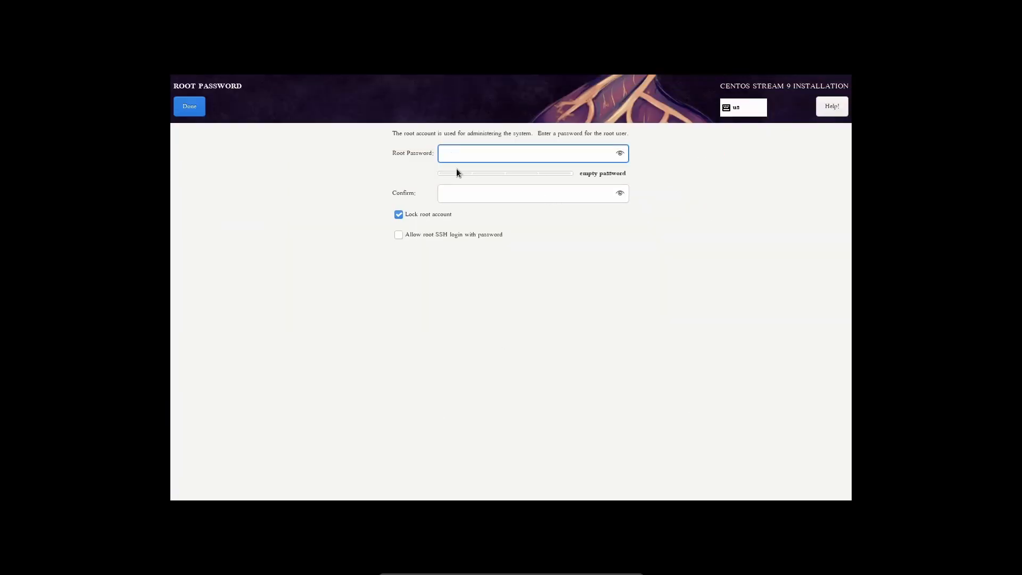
{"action": "type", "text": "••••"}
{"action": "left_click", "coordinate": [470, 194]}
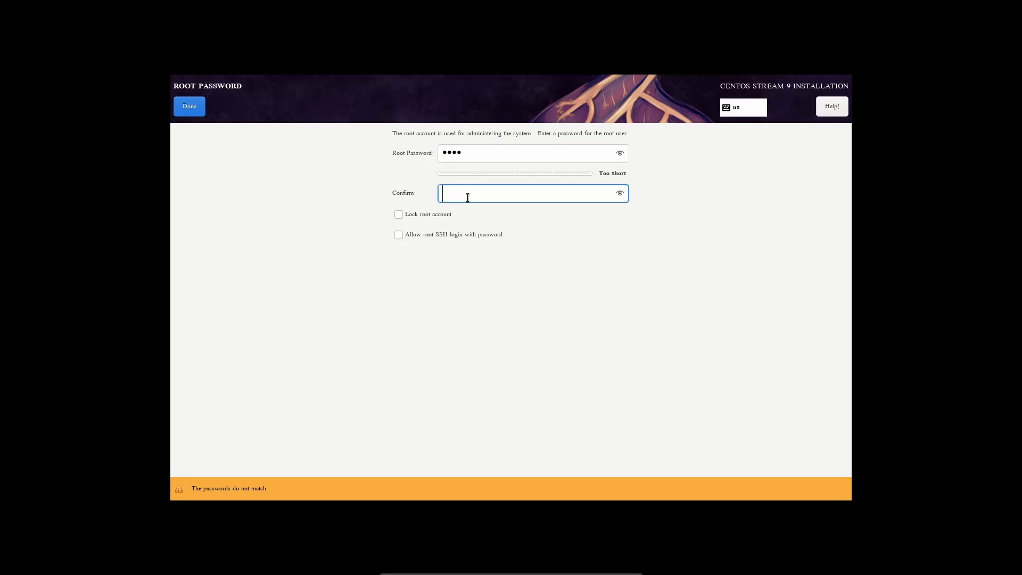
{"action": "type", "text": "••••"}
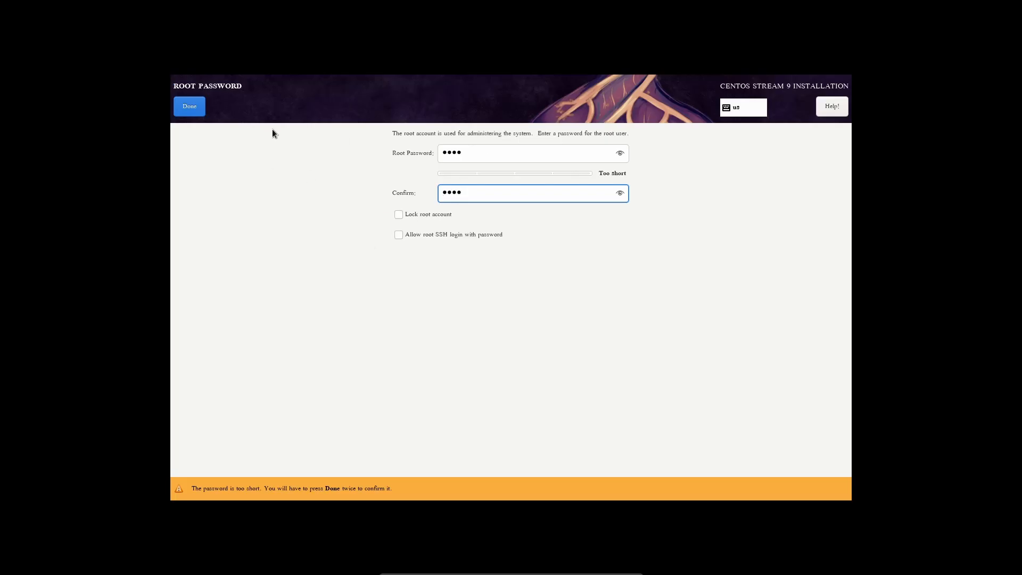
{"action": "left_click", "coordinate": [197, 106]}
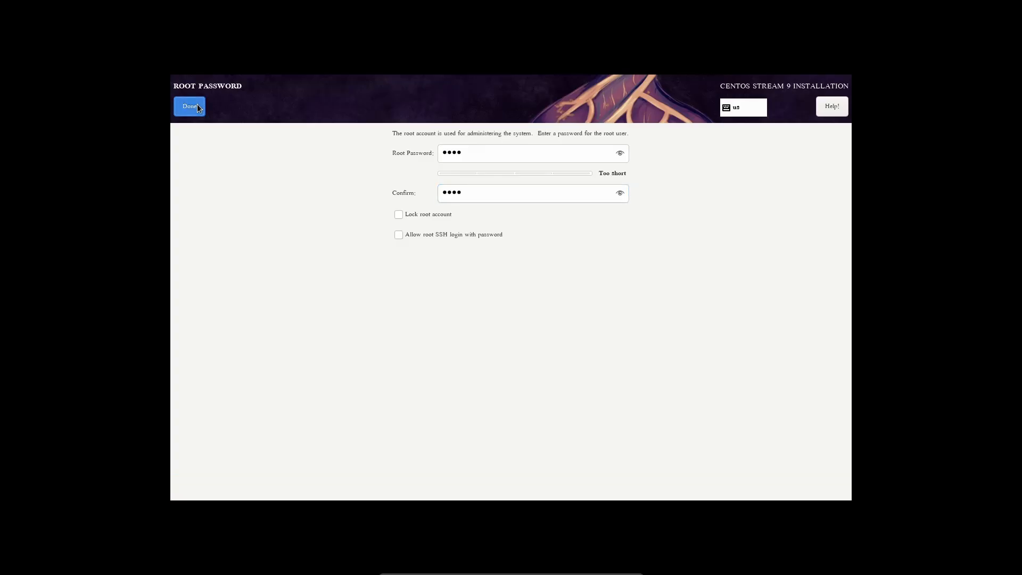
{"action": "left_click", "coordinate": [185, 112]}
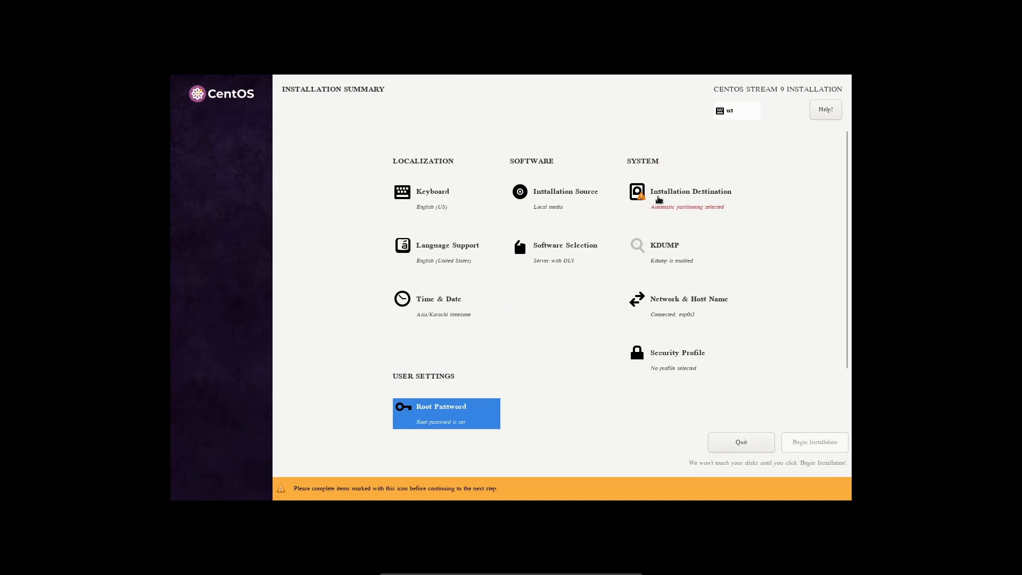
Accept the 20 GiB ATA VBOX HARDDISK with automatic storage configuration as installation destination and begin the installation.
{"action": "left_click", "coordinate": [683, 193]}
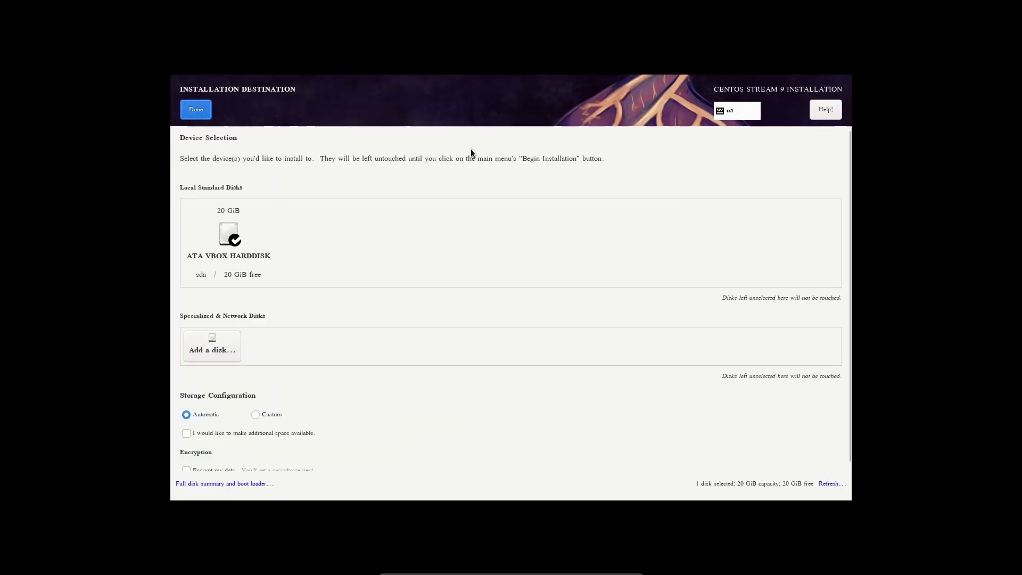
{"action": "scroll", "coordinate": [471, 154], "scroll_direction": "down", "scroll_amount": 1}
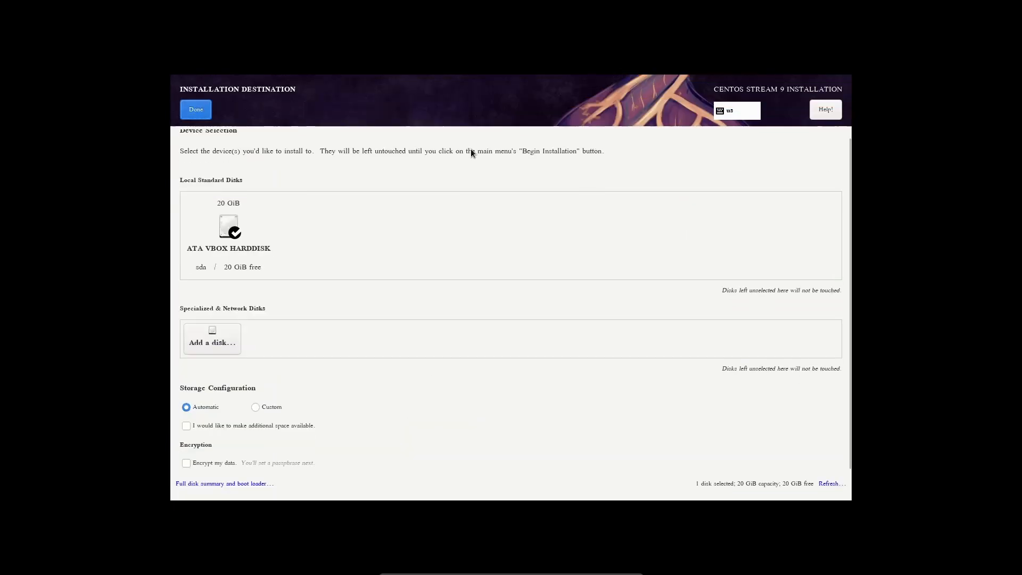
{"action": "left_click", "coordinate": [204, 109]}
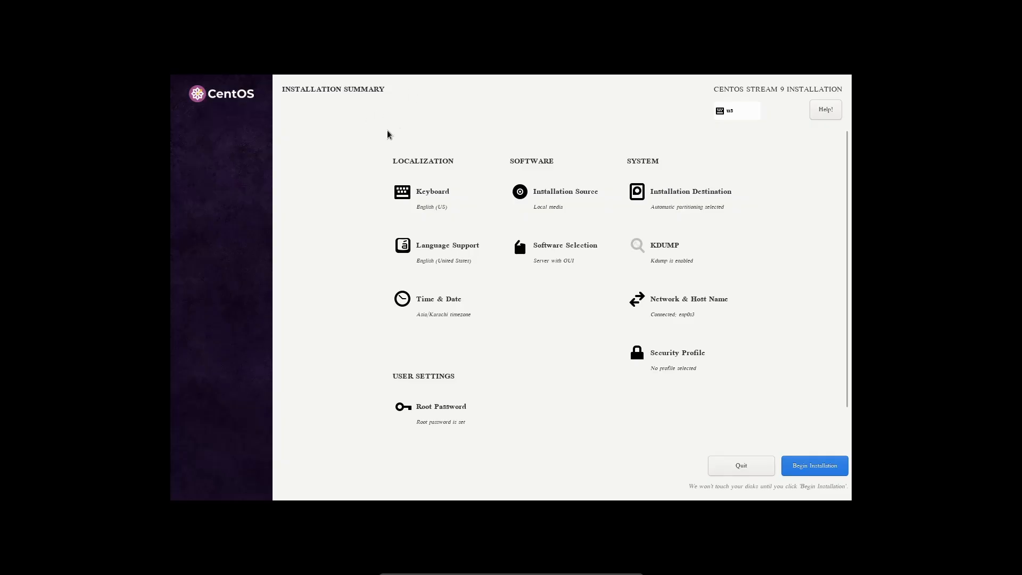
{"action": "left_click", "coordinate": [829, 469]}
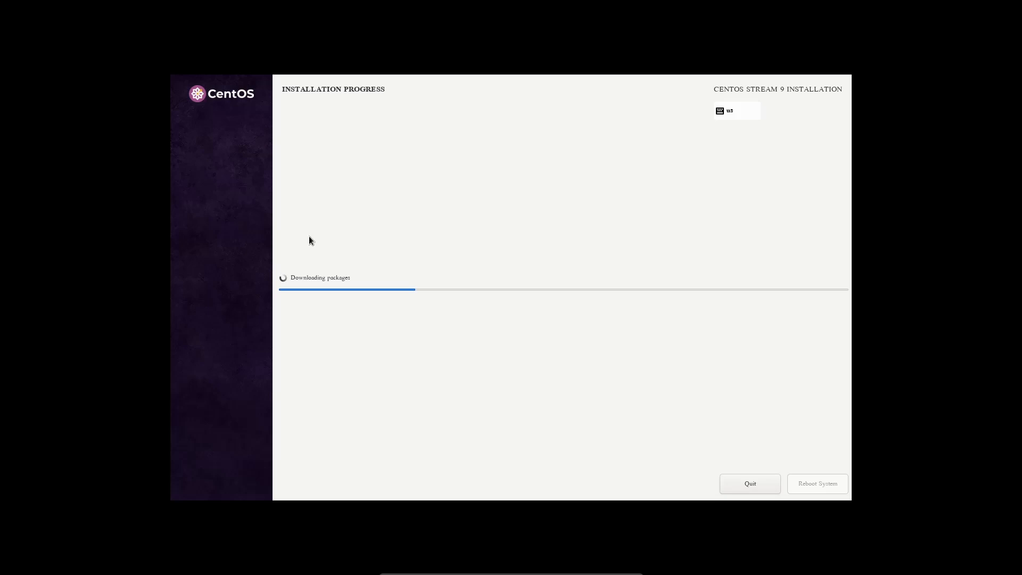
Return the virtual machine to windowed mode and reboot the system once the installation is complete.
{"action": "key", "text": "Control_R+f"}
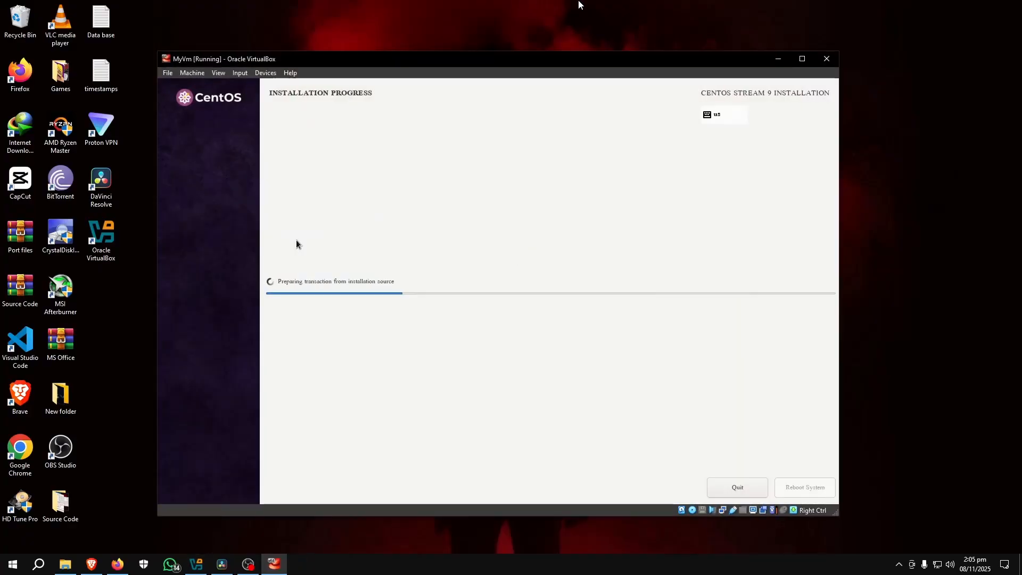
{"action": "left_click", "coordinate": [579, 5]}
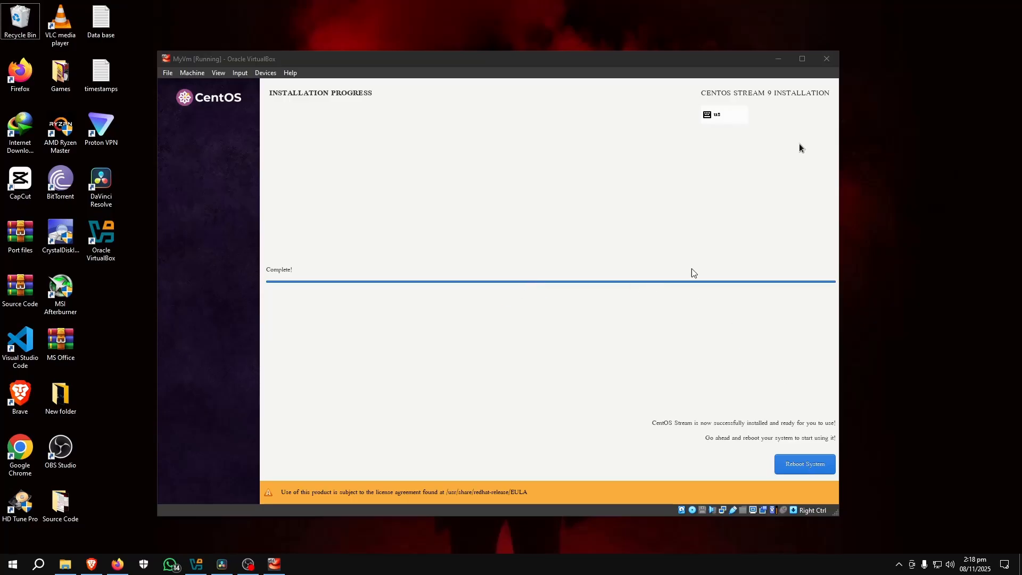
{"action": "left_click", "coordinate": [799, 147]}
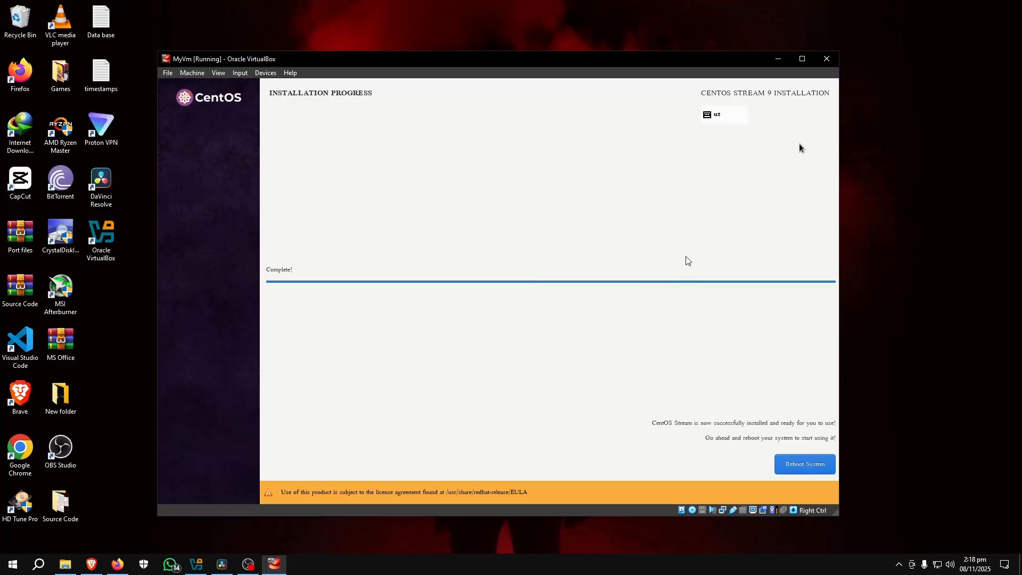
{"action": "left_click", "coordinate": [798, 463]}
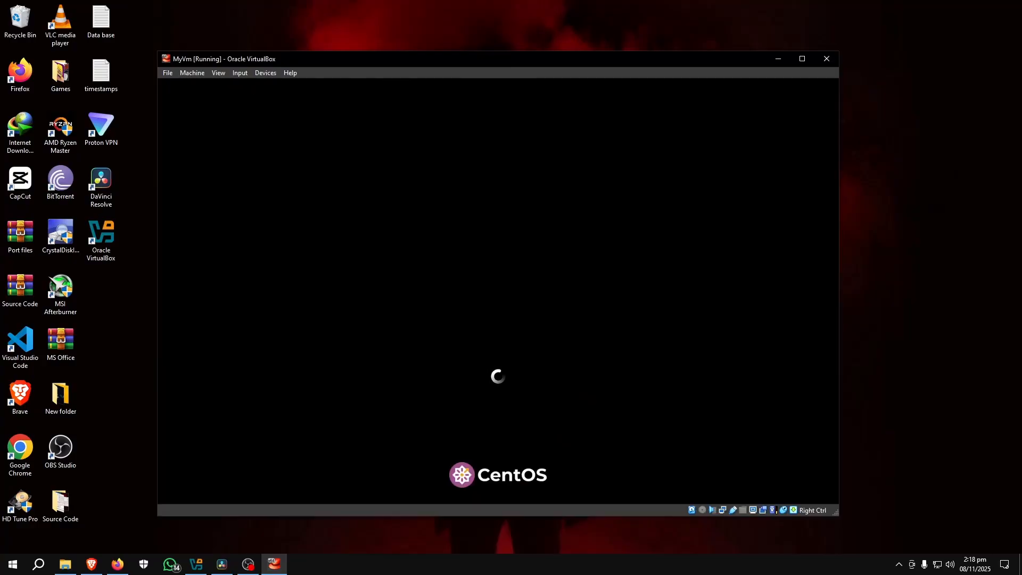
Switch the running virtual machine to full-screen mode and accept the mode-change notice.
{"action": "key", "text": "Control_R+f"}
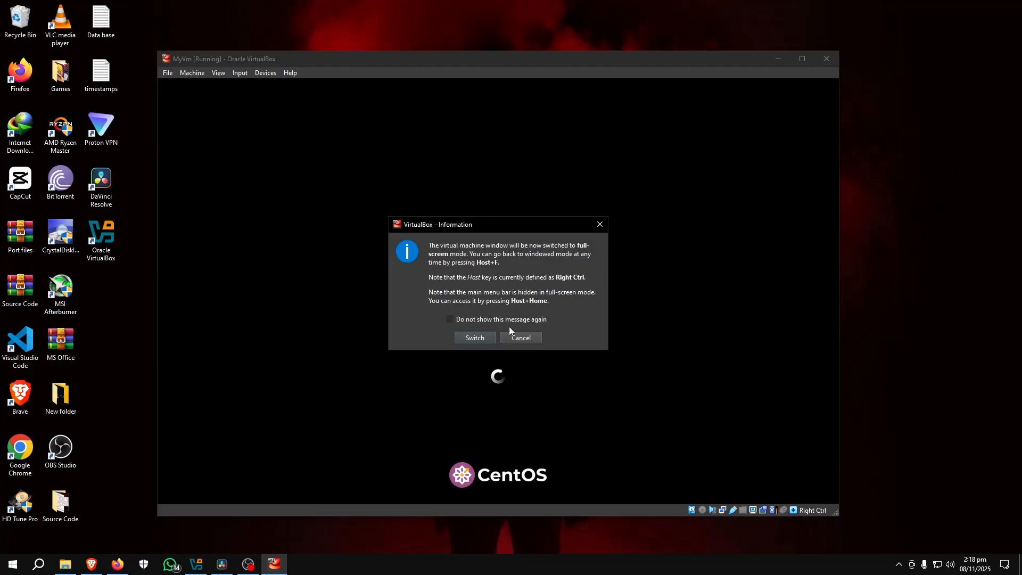
{"action": "left_click", "coordinate": [484, 336]}
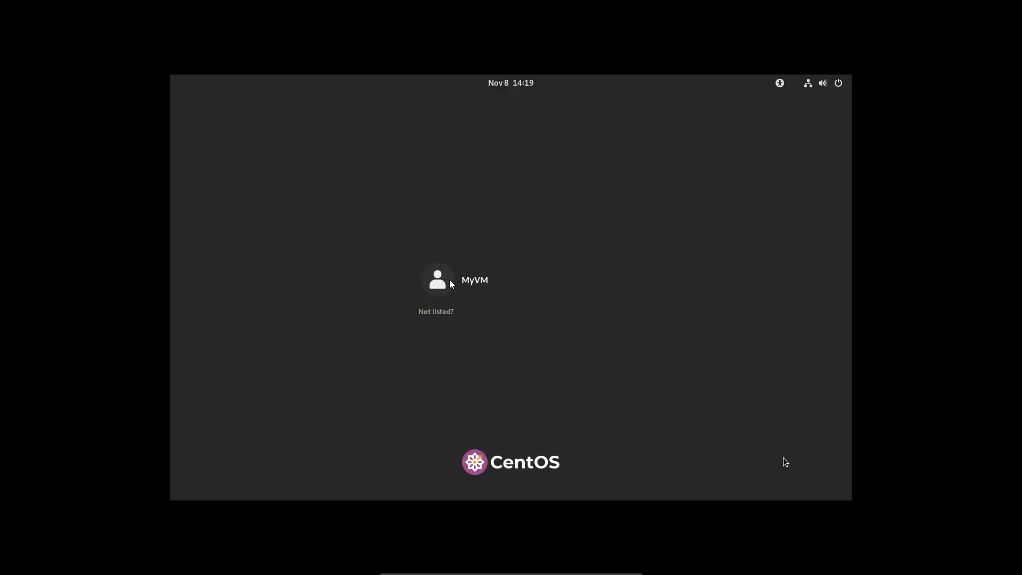
Log in to the MyVM account by entering the account password, and decline the CentOS Stream welcome tour.
{"action": "left_click", "coordinate": [463, 280]}
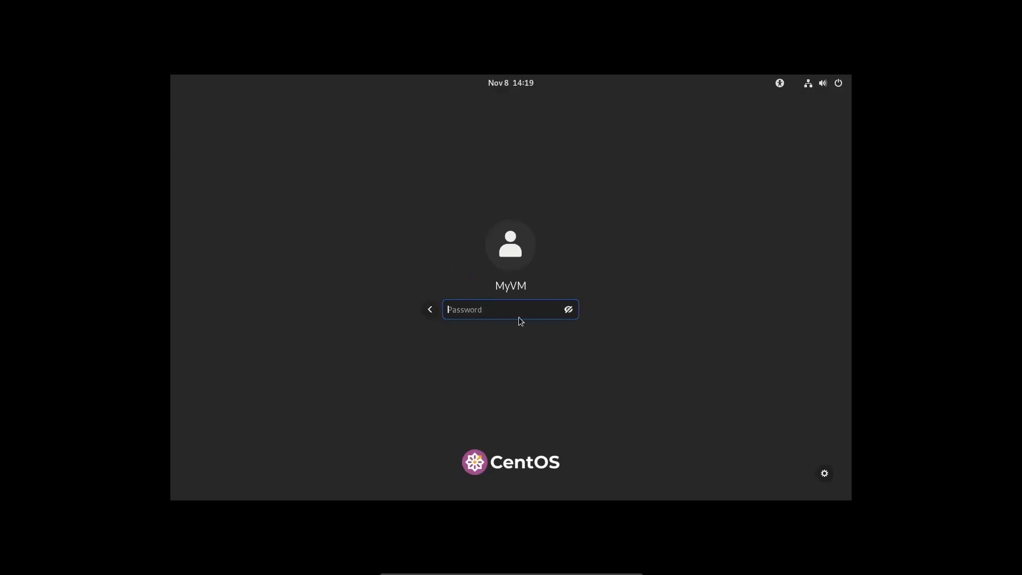
{"action": "type", "text": "••••"}
{"action": "key", "text": "Return"}
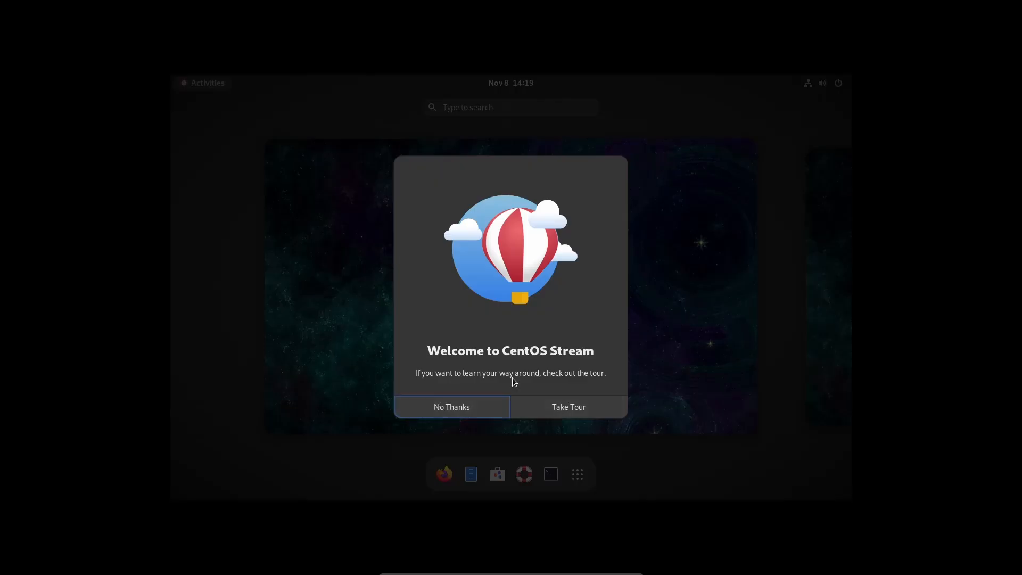
{"action": "left_click", "coordinate": [456, 406]}
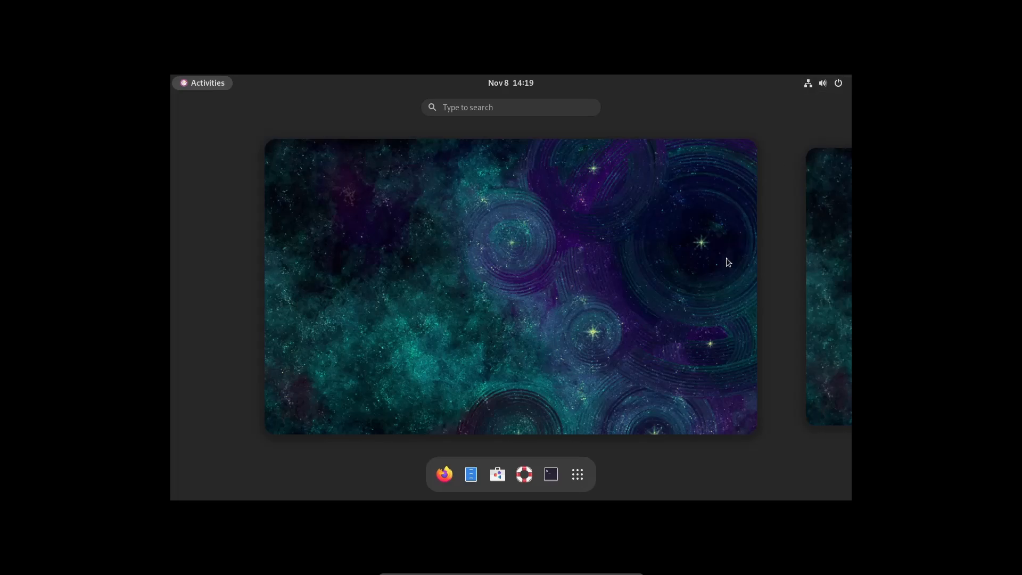
Set the CentOS display resolution to 1920 × 1080 (16:9), keep the changed display settings and close the settings window.
{"action": "left_click", "coordinate": [823, 77]}
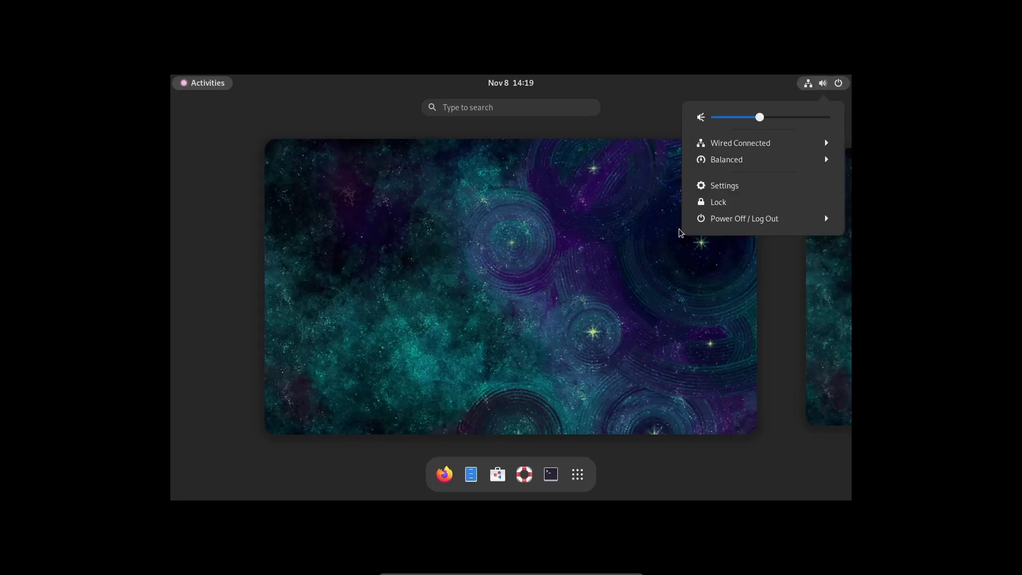
{"action": "left_click", "coordinate": [728, 187]}
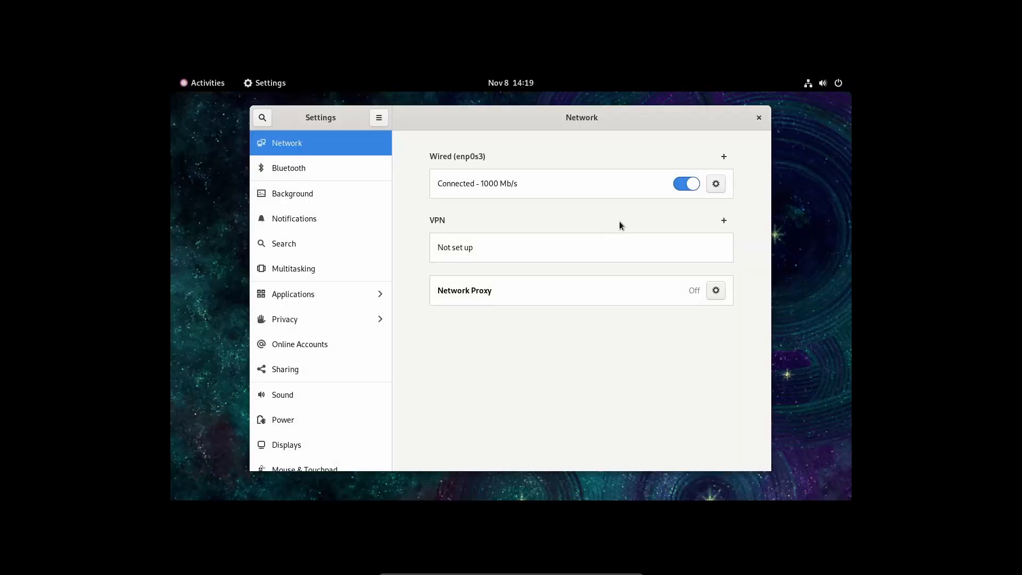
{"action": "scroll", "coordinate": [320, 458], "scroll_direction": "down", "scroll_amount": 3}
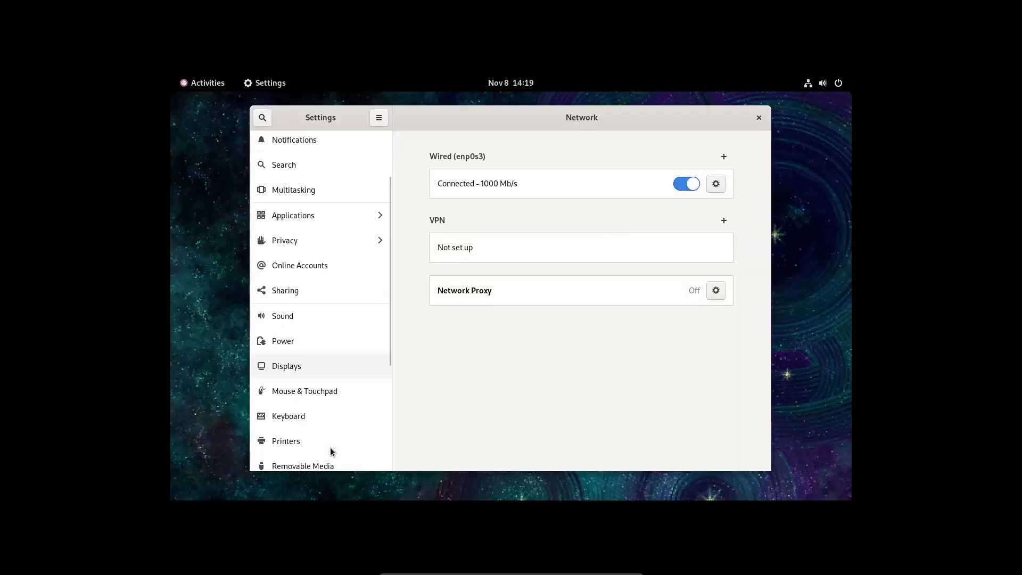
{"action": "left_click", "coordinate": [321, 365]}
{"action": "left_click", "coordinate": [635, 219]}
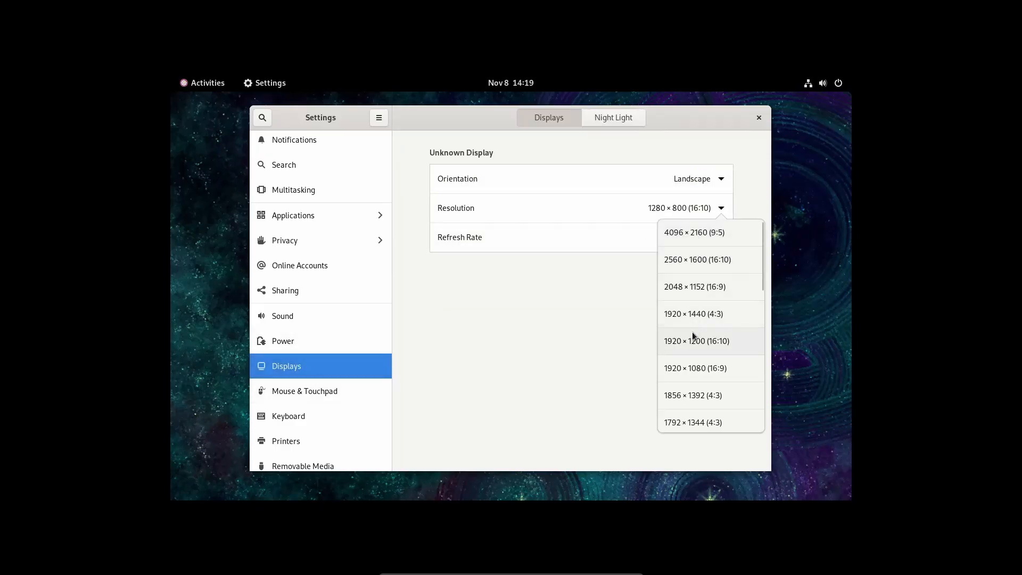
{"action": "left_click", "coordinate": [686, 367]}
{"action": "left_click", "coordinate": [749, 118]}
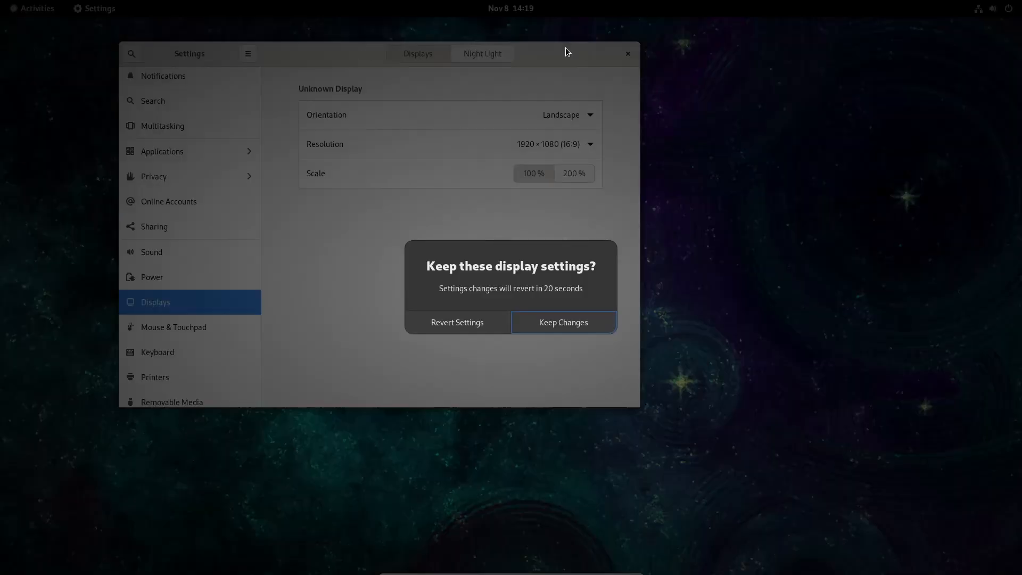
{"action": "left_click", "coordinate": [545, 325]}
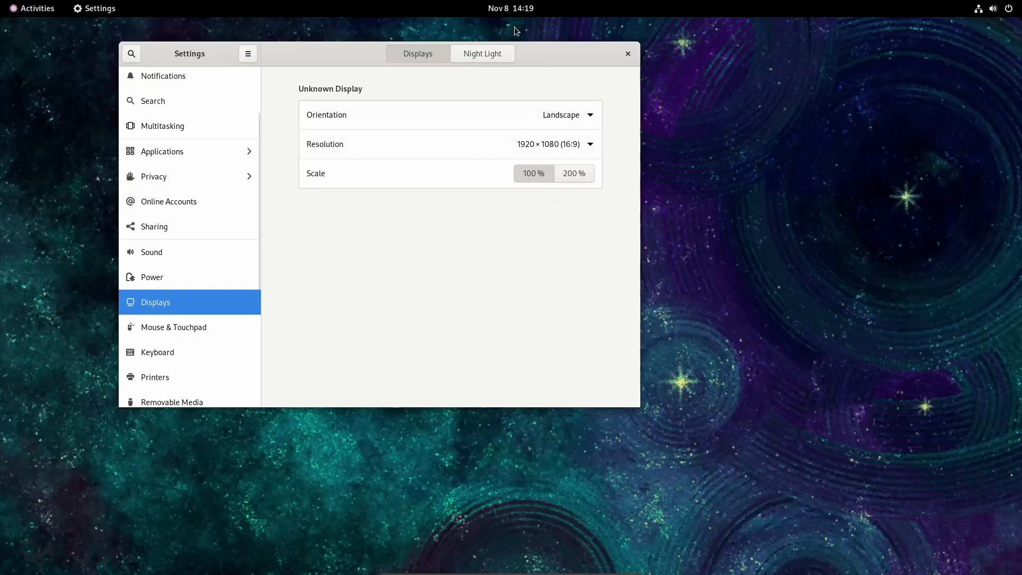
{"action": "left_click", "coordinate": [628, 54]}
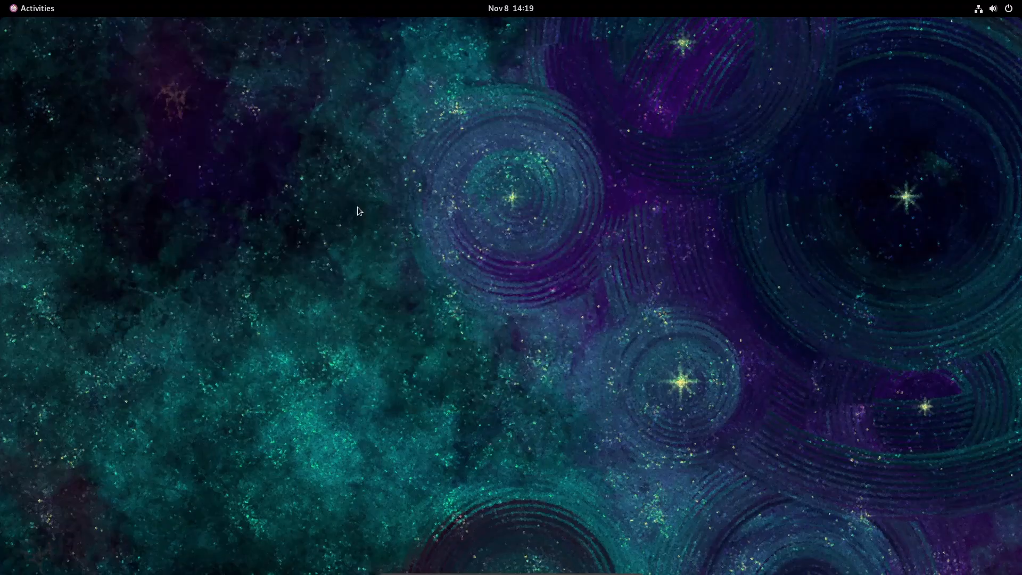
Show the full list of applications installed in CentOS from the activities overview.
{"action": "mouse_move", "coordinate": [0, 0]}
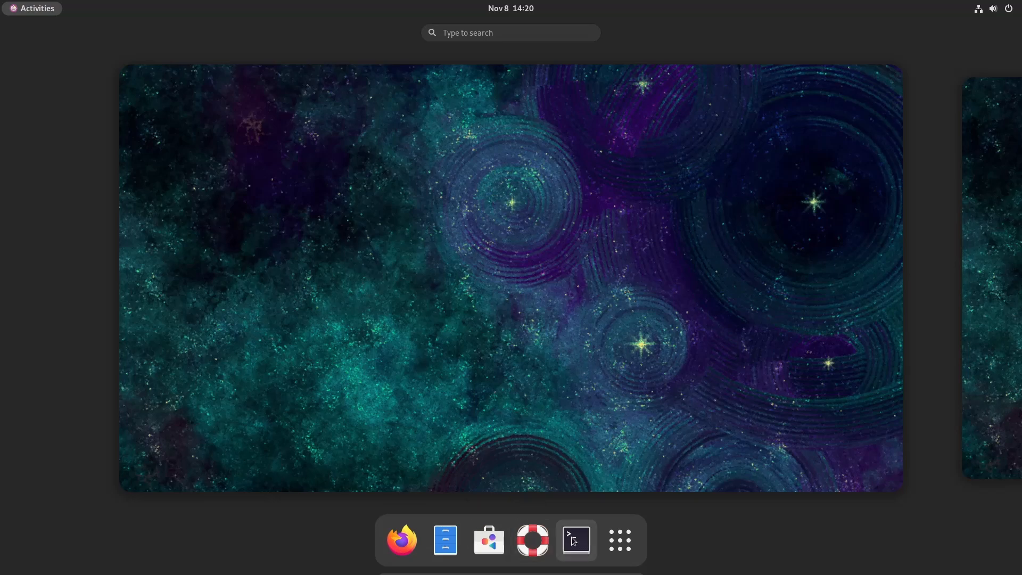
{"action": "left_click", "coordinate": [622, 542]}
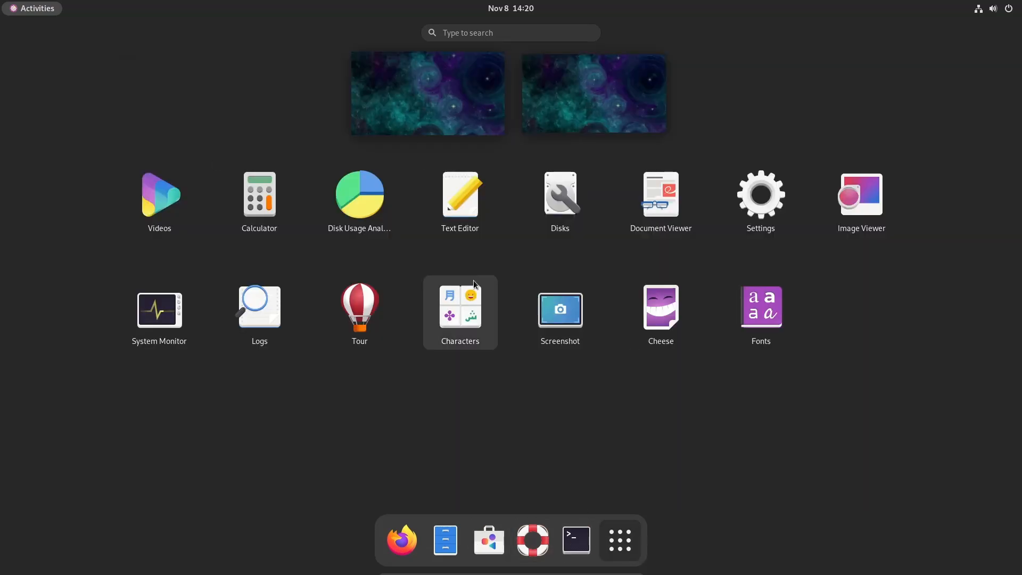